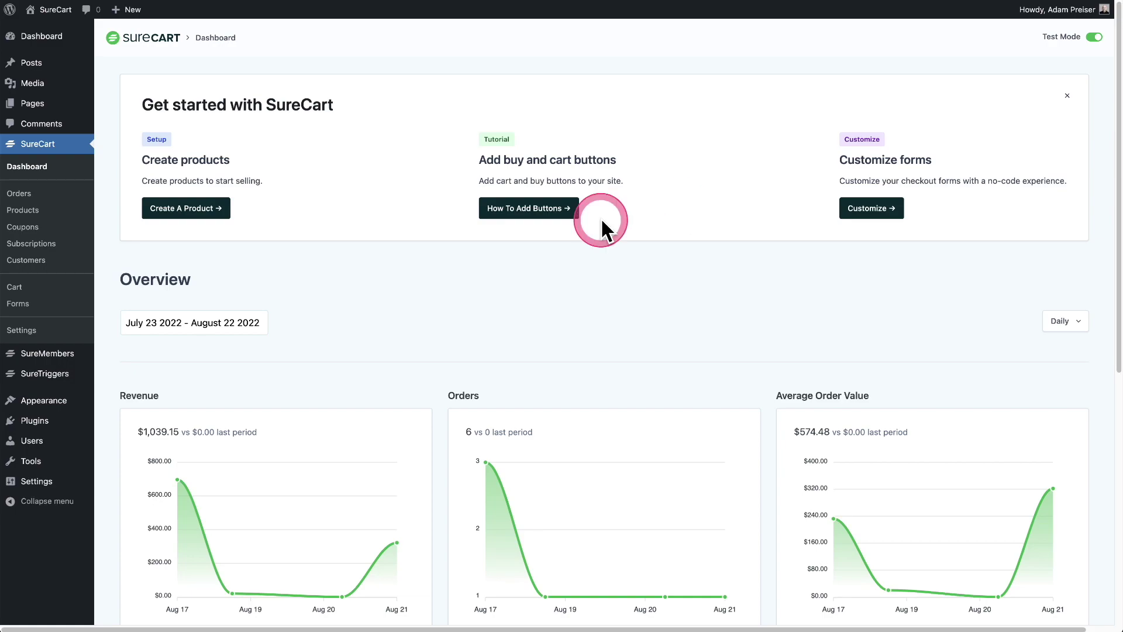
# Open SureCart's payment processor settings and go through PayPal's card to the cloud dashboard processors page
pyautogui.click(29, 331)
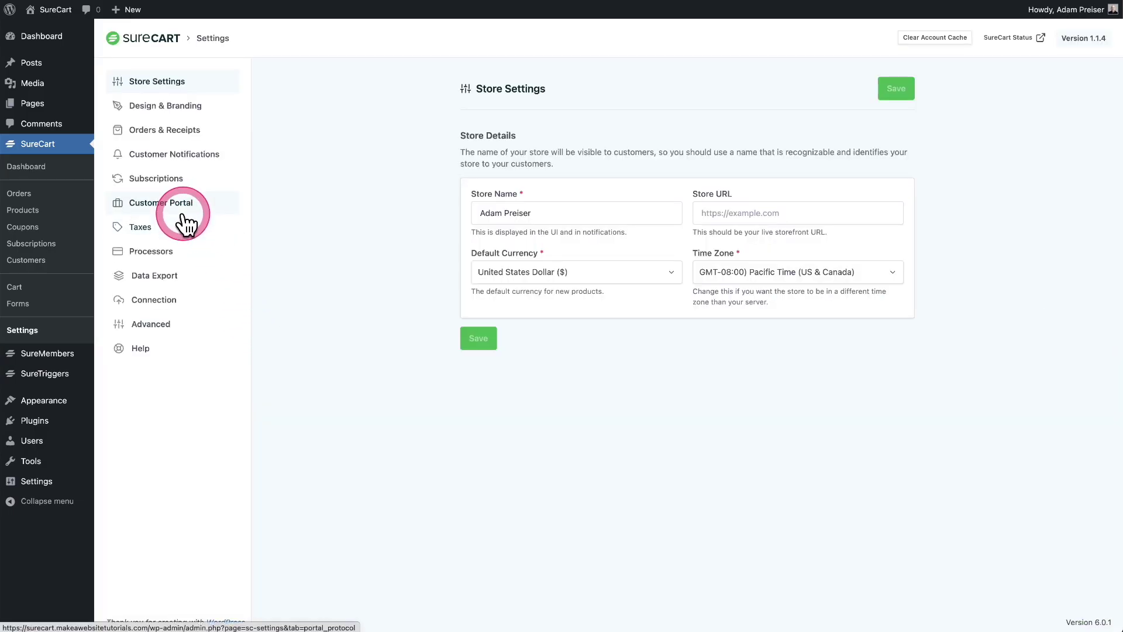
pyautogui.click(158, 252)
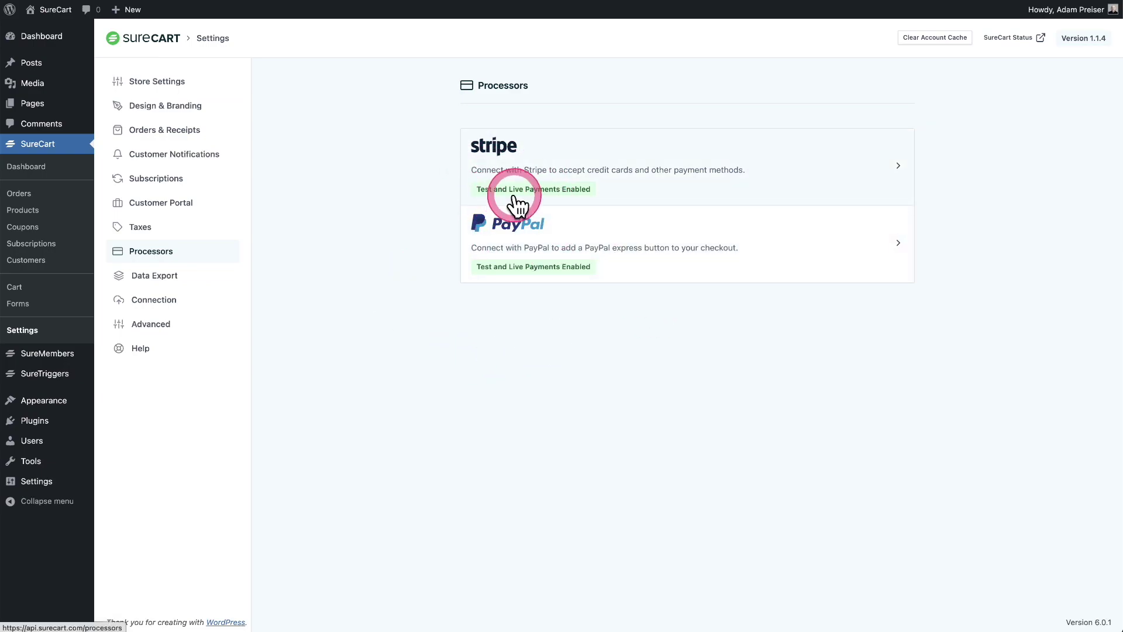
pyautogui.click(651, 251)
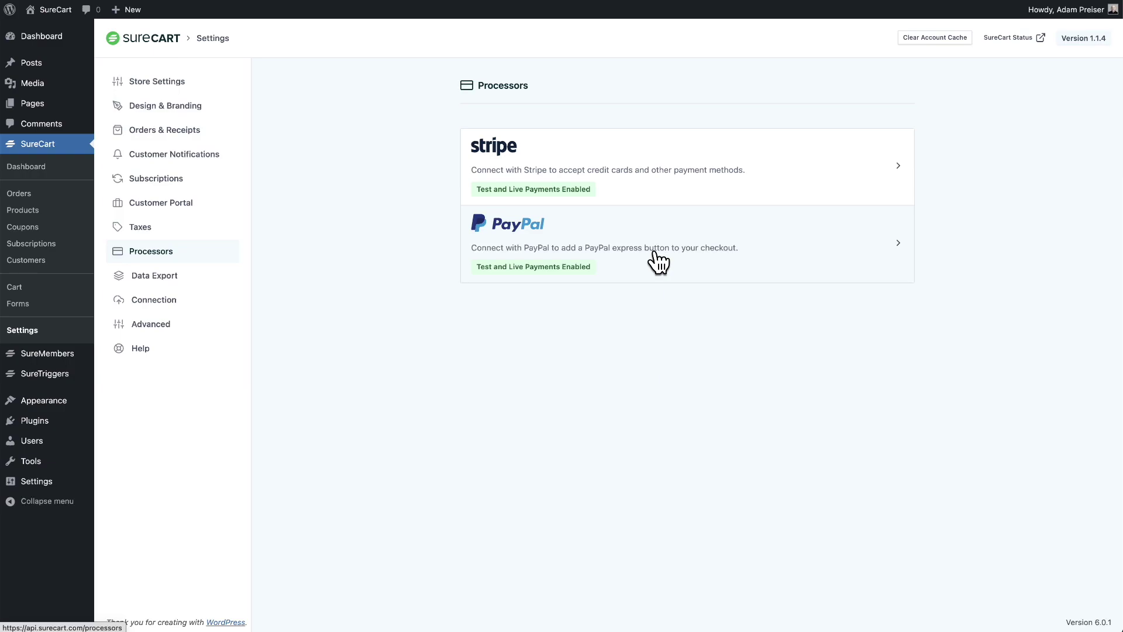
pyautogui.moveTo(655, 251); pyautogui.dragTo(615, 245)
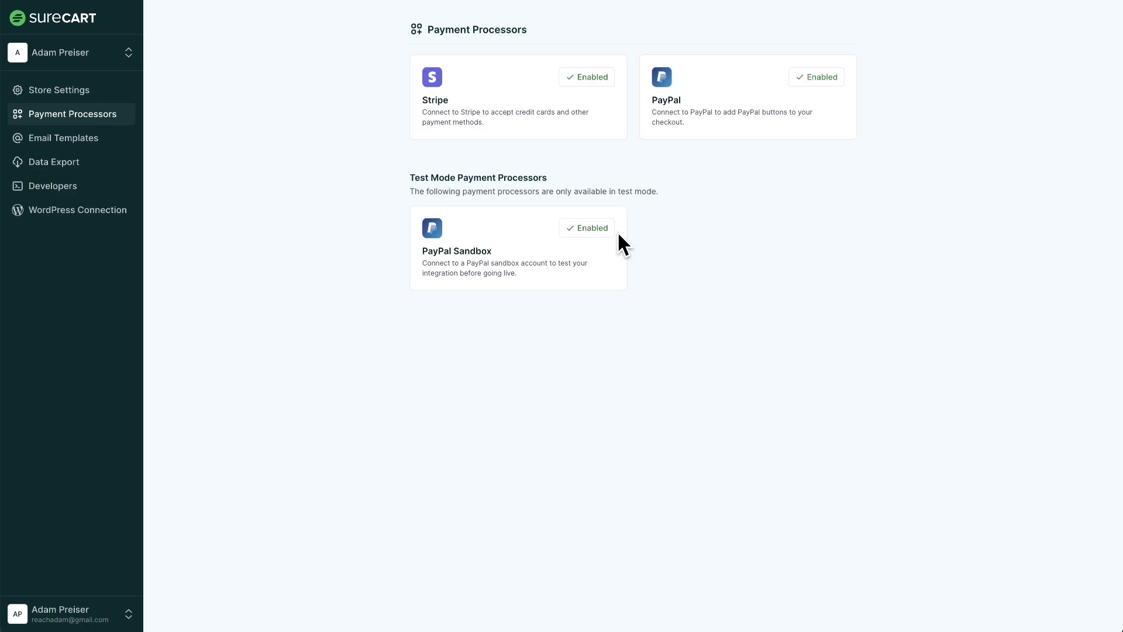
# Open PayPal's sandbox testing guide from the cloud dashboard's Payment Processors page
pyautogui.click(753, 300)
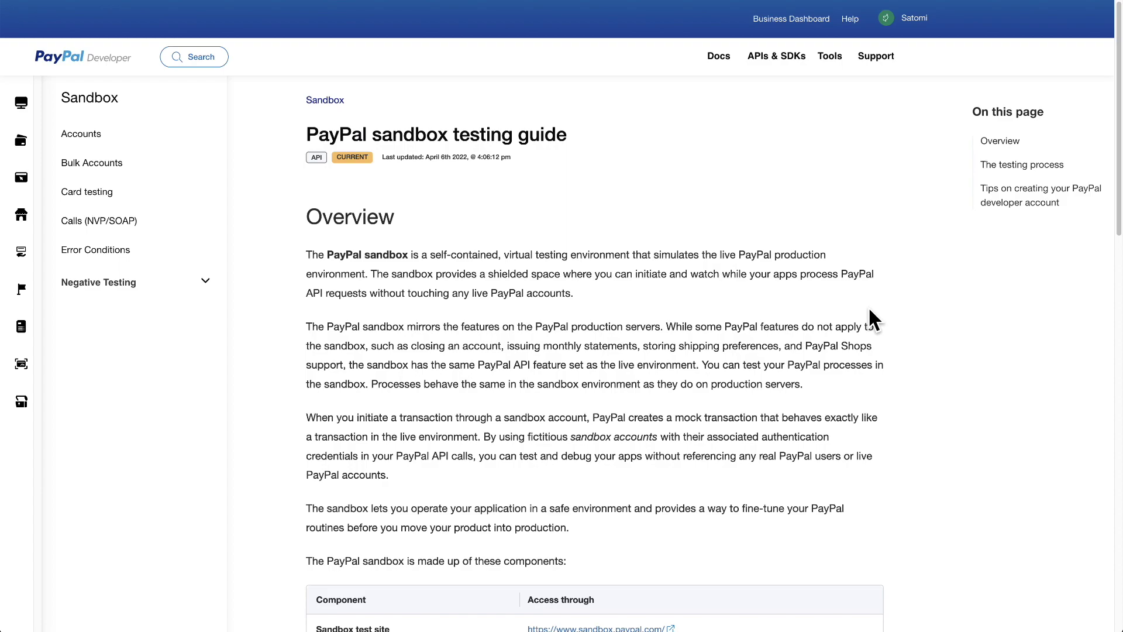
# Read down through the PayPal sandbox testing guide
pyautogui.scroll(-5, 795, 311)
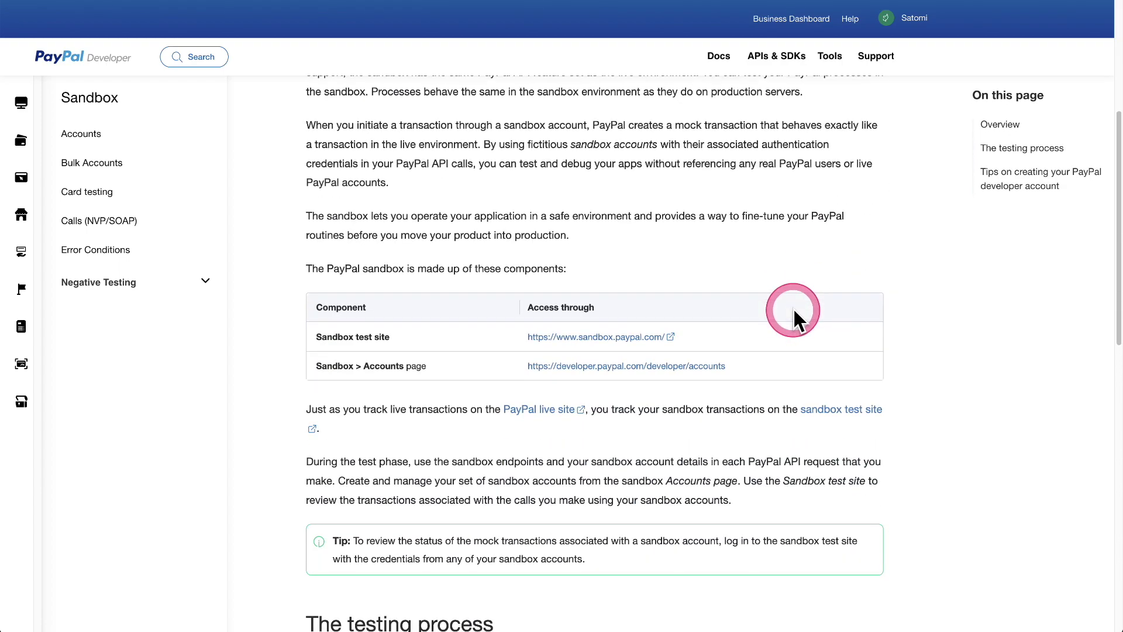
pyautogui.scroll(-2, 793, 311)
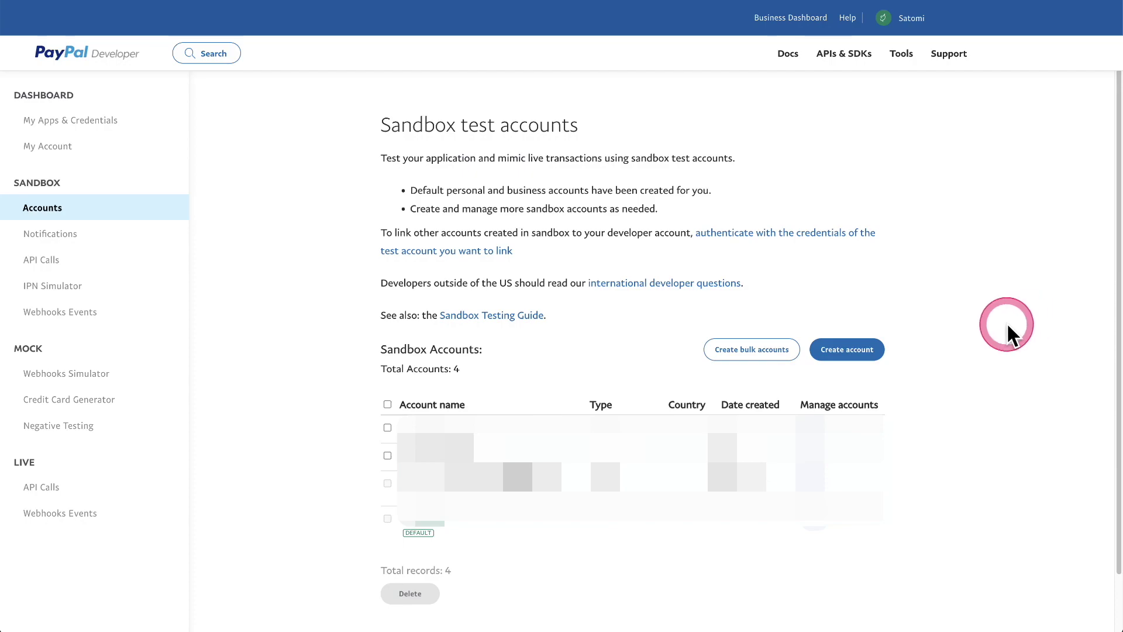
# Start a new Business (Merchant Account) sandbox account with United States of America as its country
pyautogui.click(854, 358)
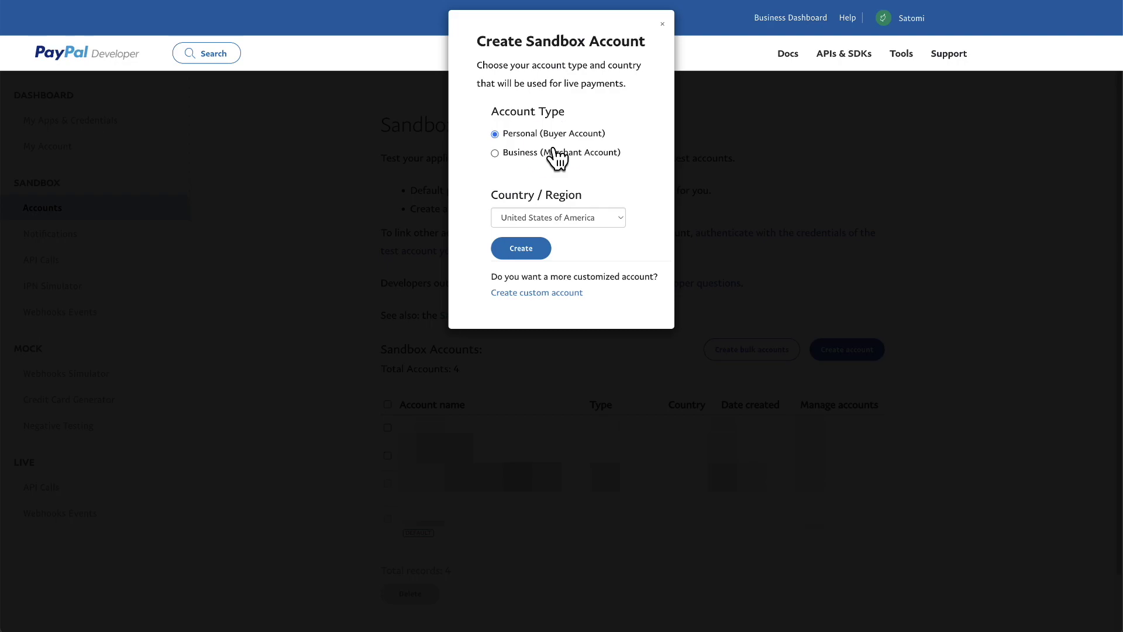
pyautogui.click(495, 154)
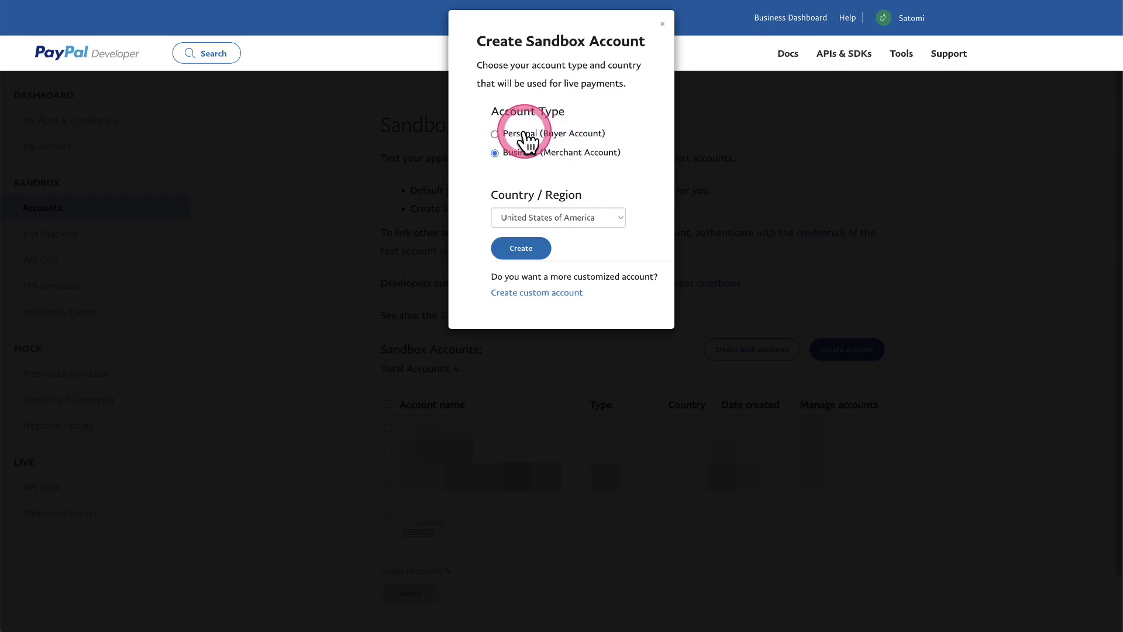
pyautogui.click(598, 216)
pyautogui.click(598, 217)
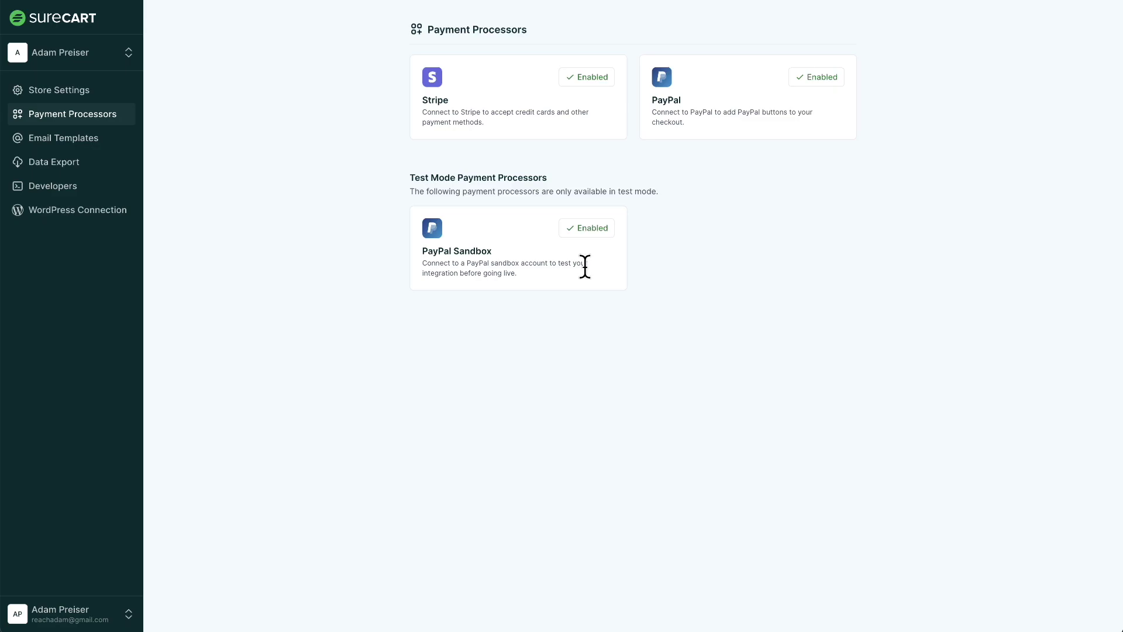
# Select the enabled Stripe processor, then bring up the All-Access Membership checkout page
pyautogui.click(696, 121)
pyautogui.click(689, 193)
pyautogui.click(503, 121)
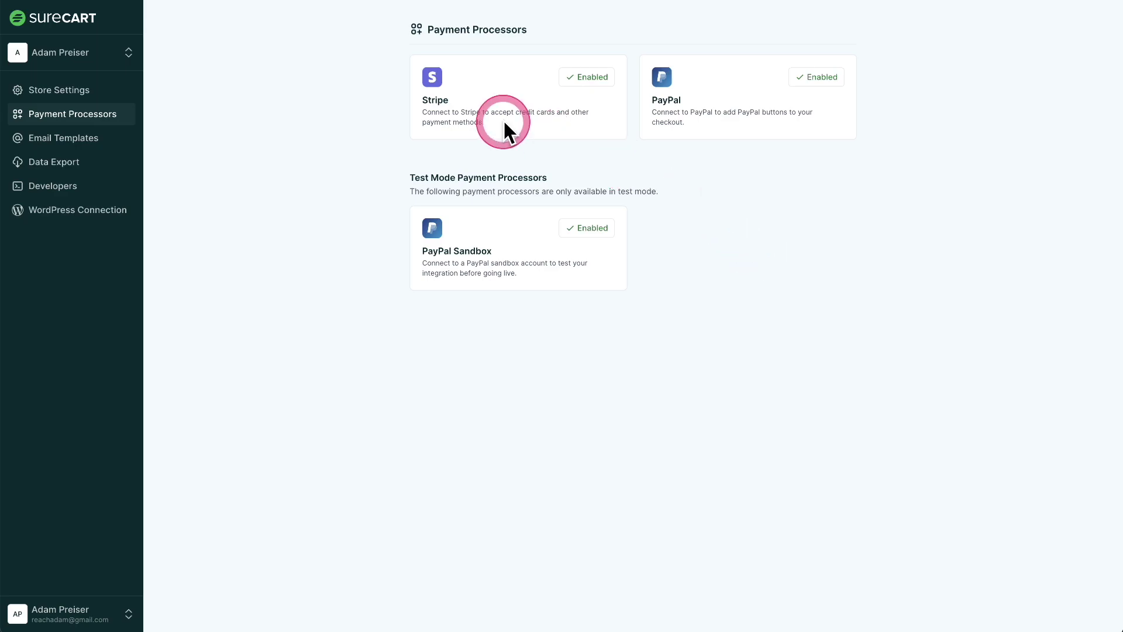
pyautogui.click(905, 210)
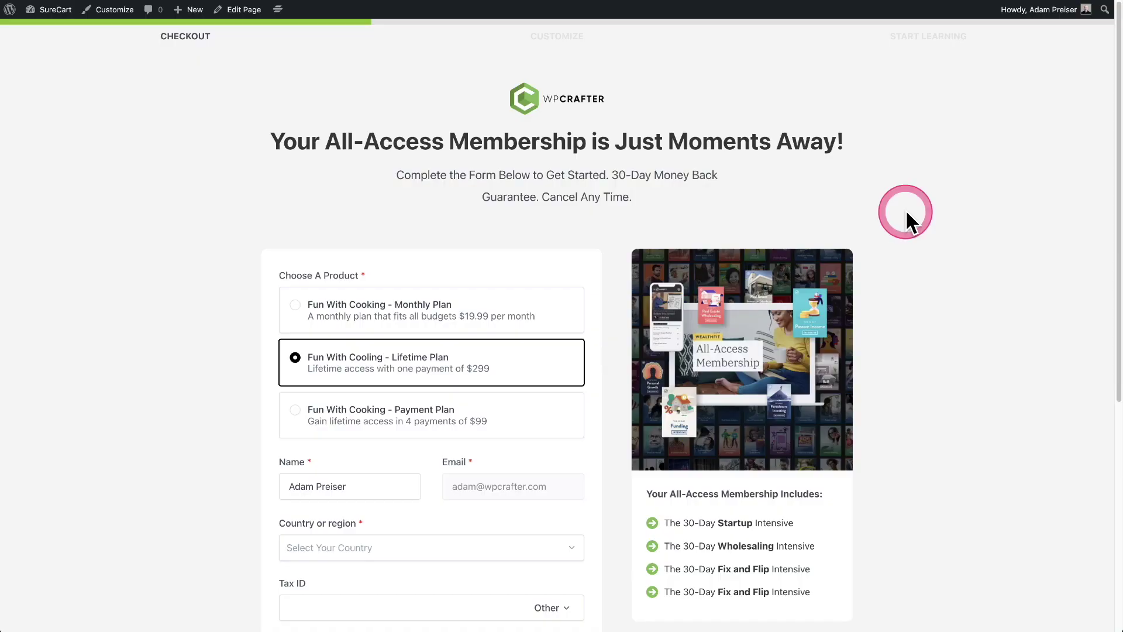
# Scroll the checkout to its Payment section and Test Mode badge, then return to the SureCart Dashboard
pyautogui.scroll(-3, 906, 209)
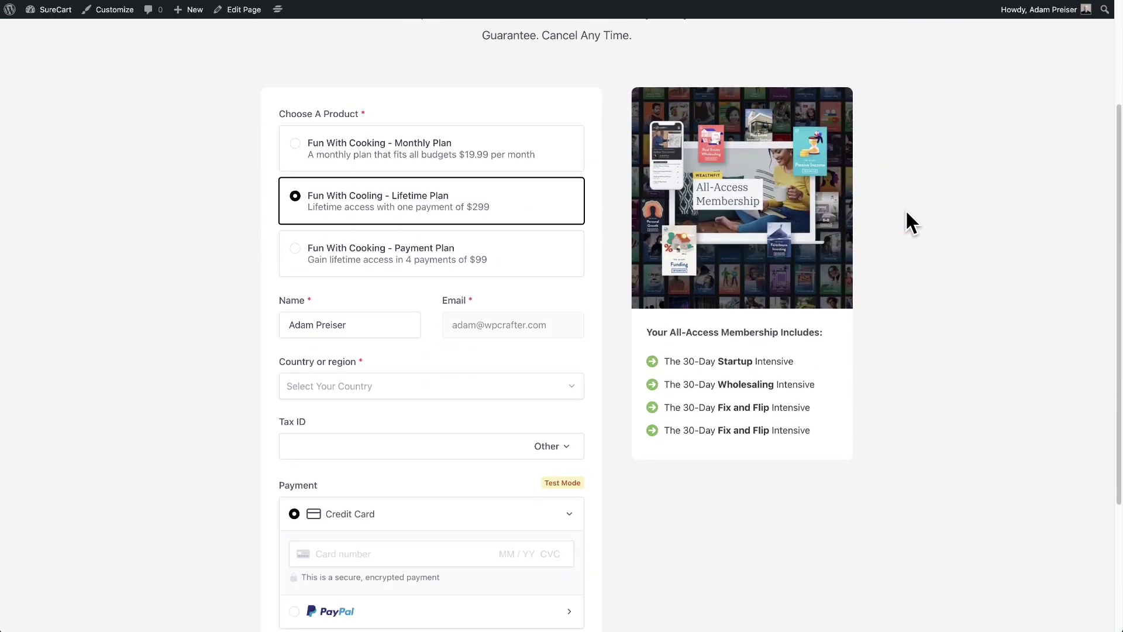
pyautogui.scroll(-3, 906, 210)
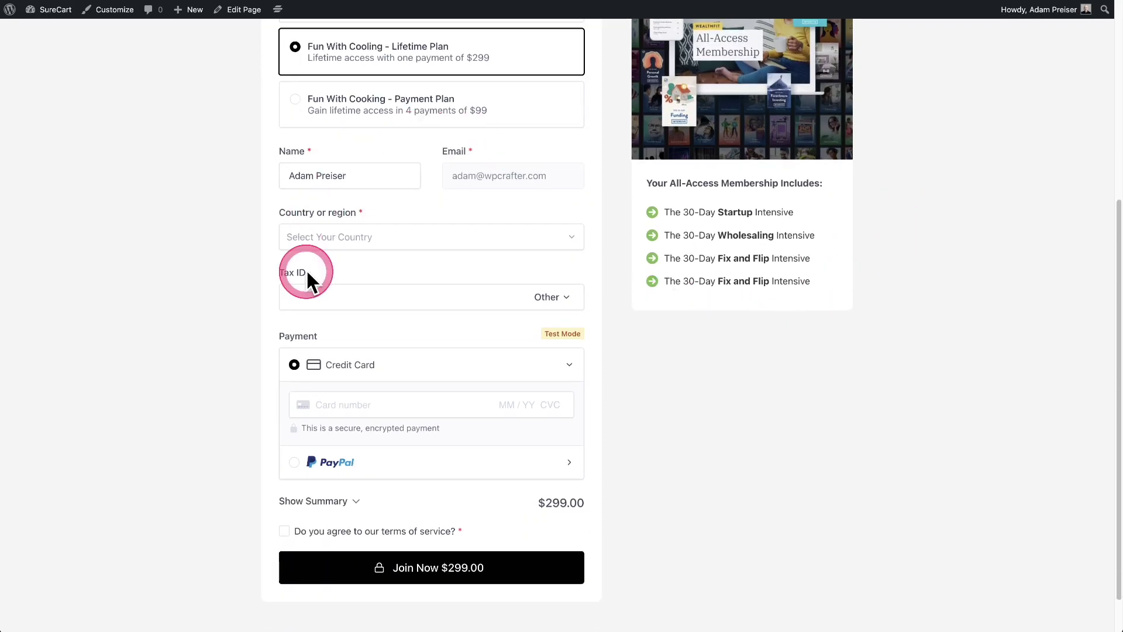
pyautogui.click(306, 272)
pyautogui.scroll(5, 417, 294)
pyautogui.scroll(-3, 418, 295)
pyautogui.scroll(1, 418, 294)
pyautogui.scroll(1, 398, 251)
pyautogui.scroll(-2, 461, 371)
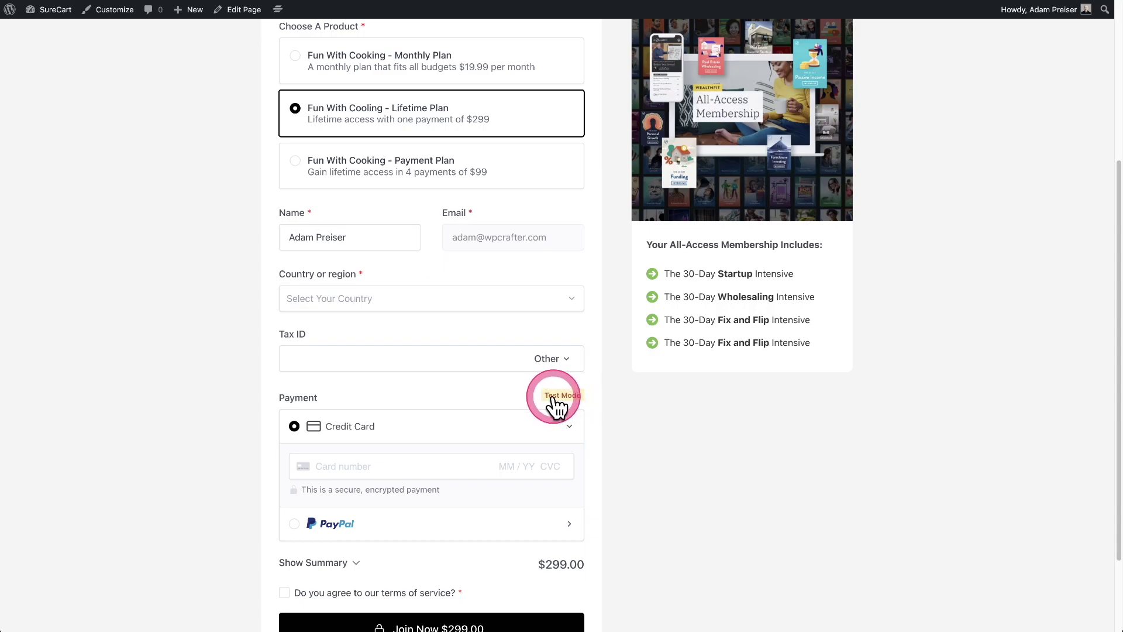
pyautogui.scroll(1, 472, 394)
pyautogui.scroll(5, 471, 398)
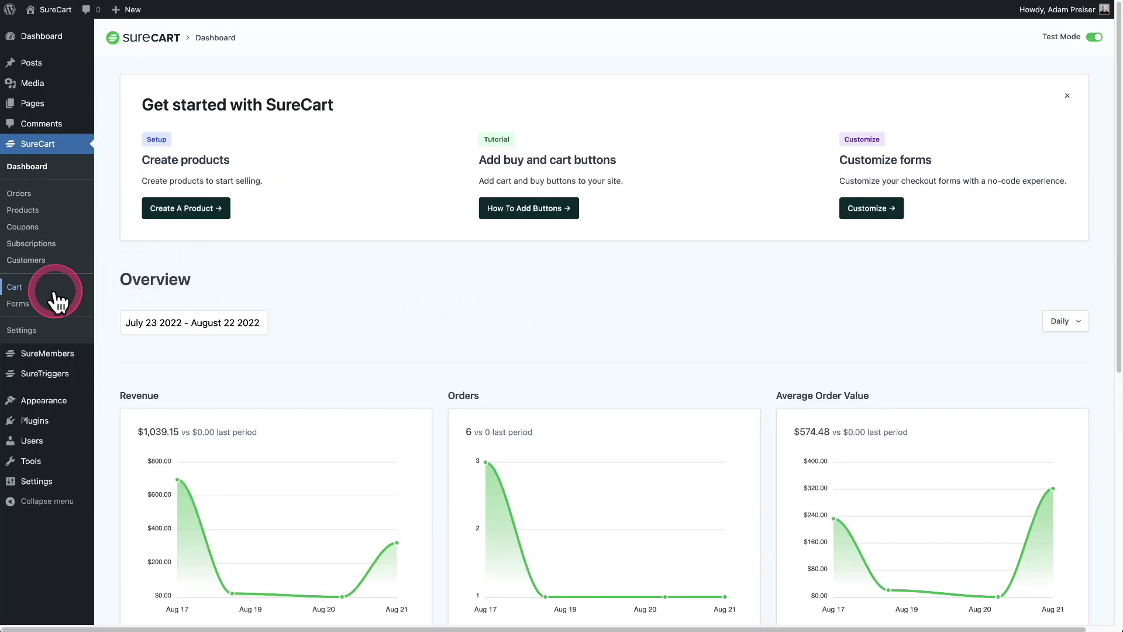
# Open the Fun With Cooking checkout form in the editor and dismiss the welcome message
pyautogui.click(17, 304)
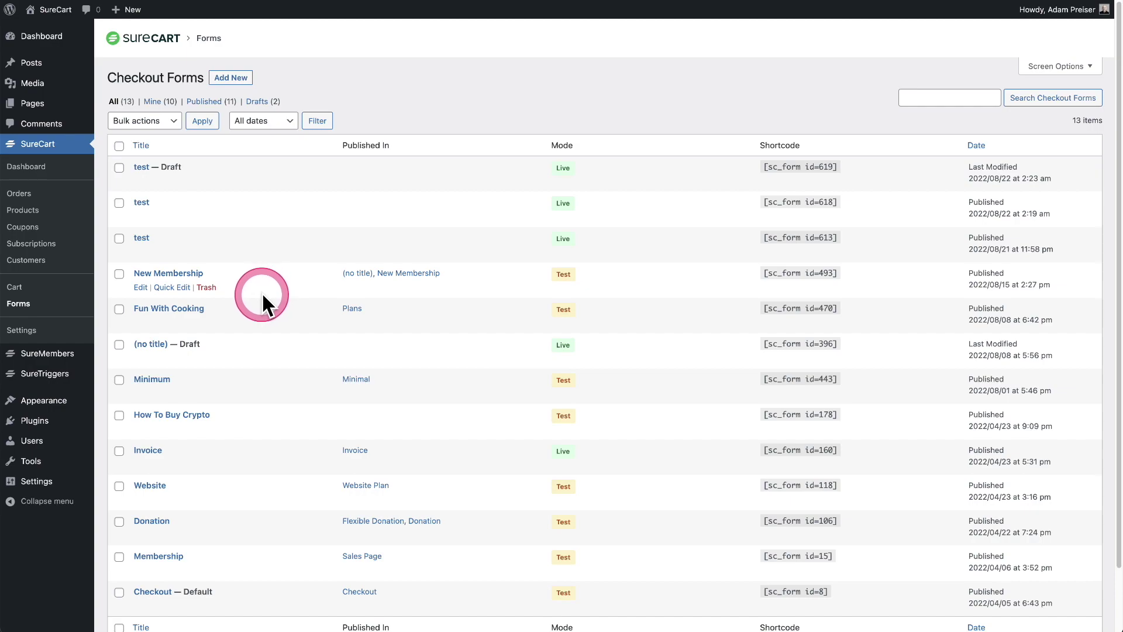
pyautogui.click(176, 308)
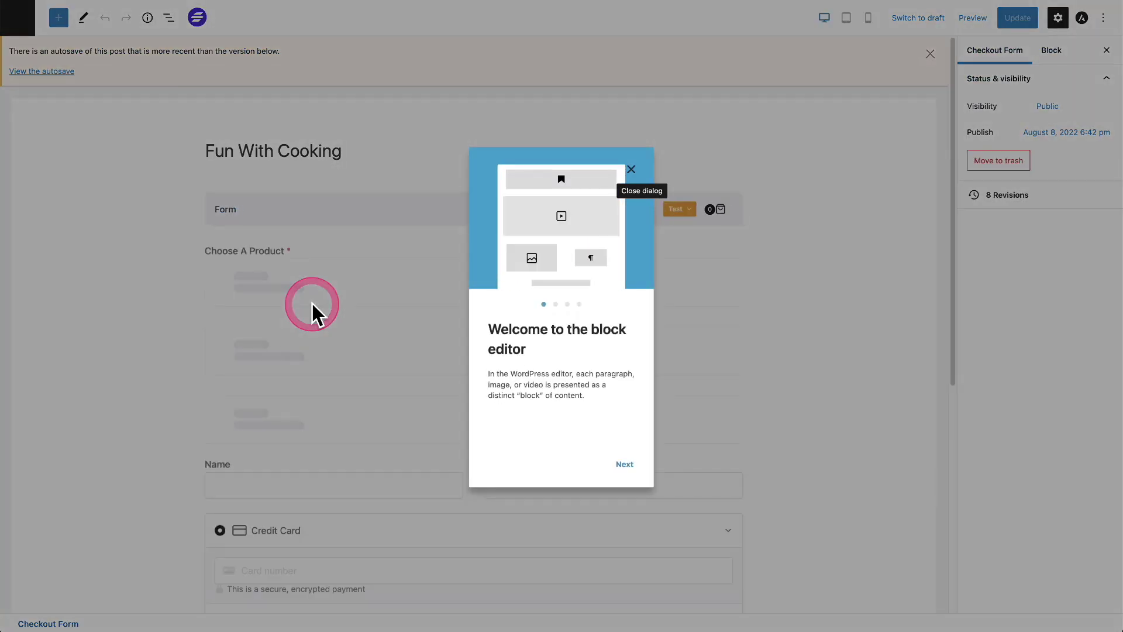
pyautogui.click(631, 169)
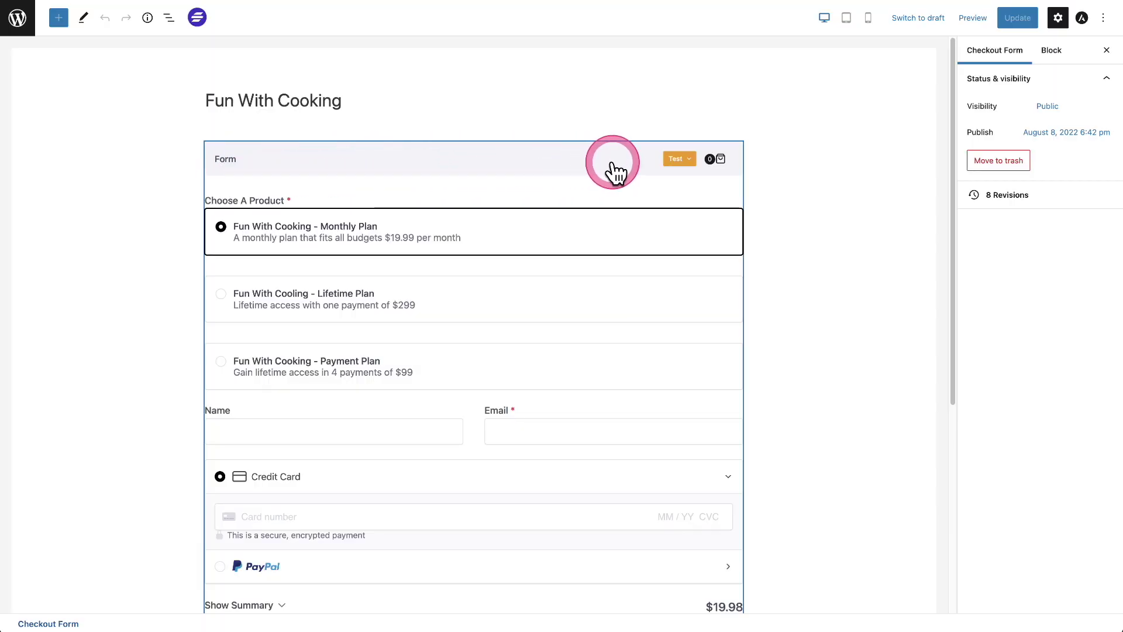
# Switch the form's mode to Live and back to Test, then update the form
pyautogui.click(691, 169)
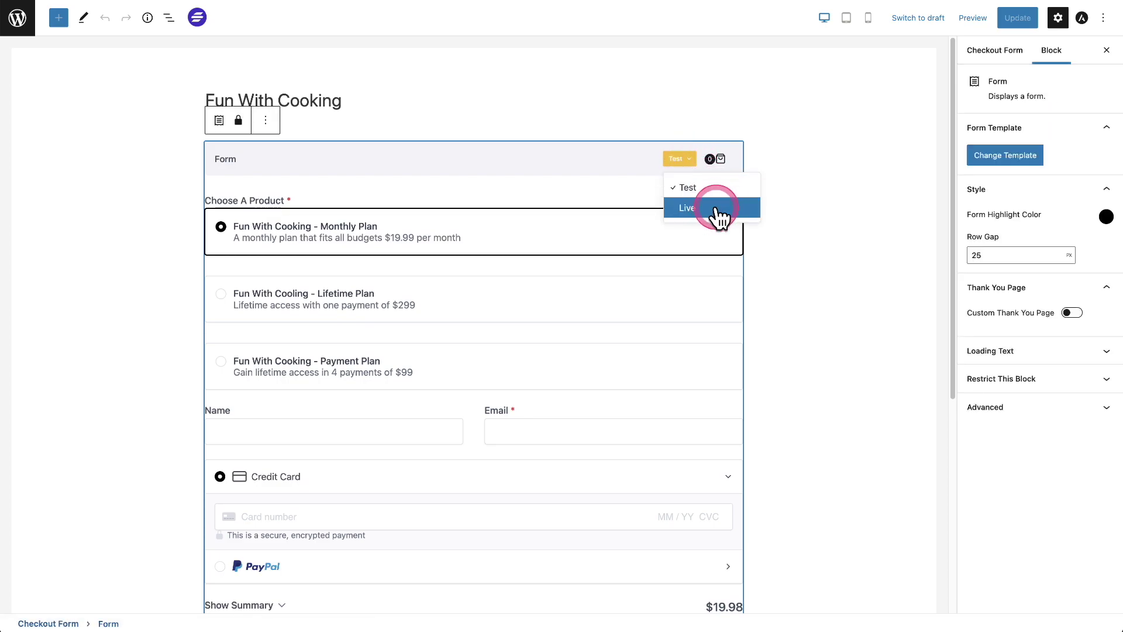
pyautogui.click(718, 212)
pyautogui.click(691, 169)
pyautogui.click(687, 182)
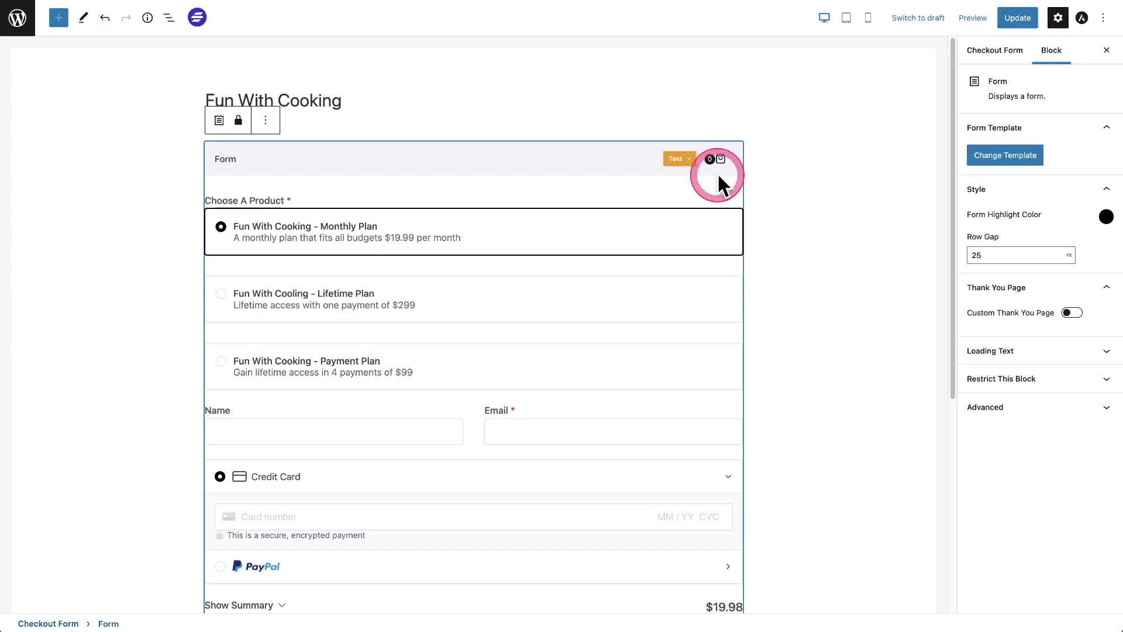
pyautogui.click(1018, 19)
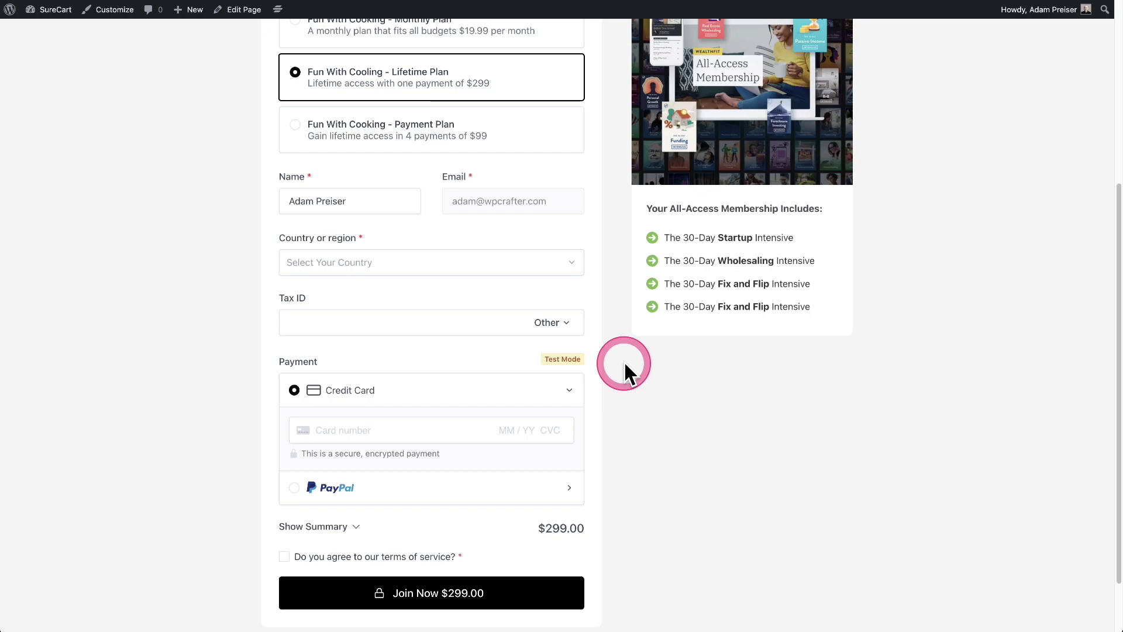
# Choose PayPal as the payment method on the membership checkout
pyautogui.click(394, 431)
pyautogui.click(390, 495)
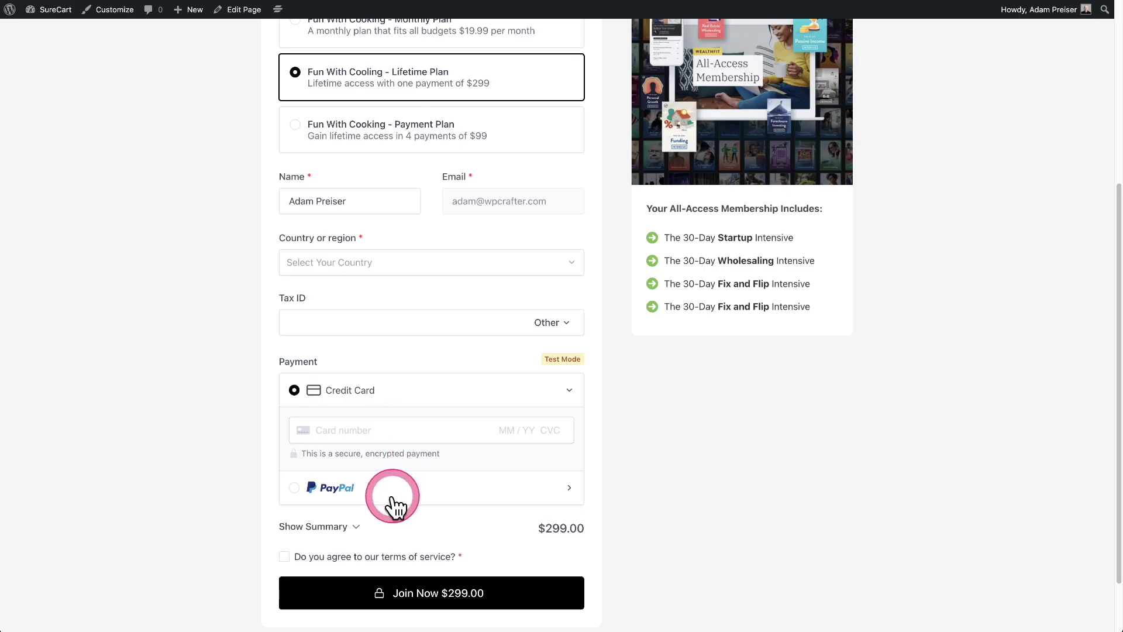
pyautogui.click(440, 465)
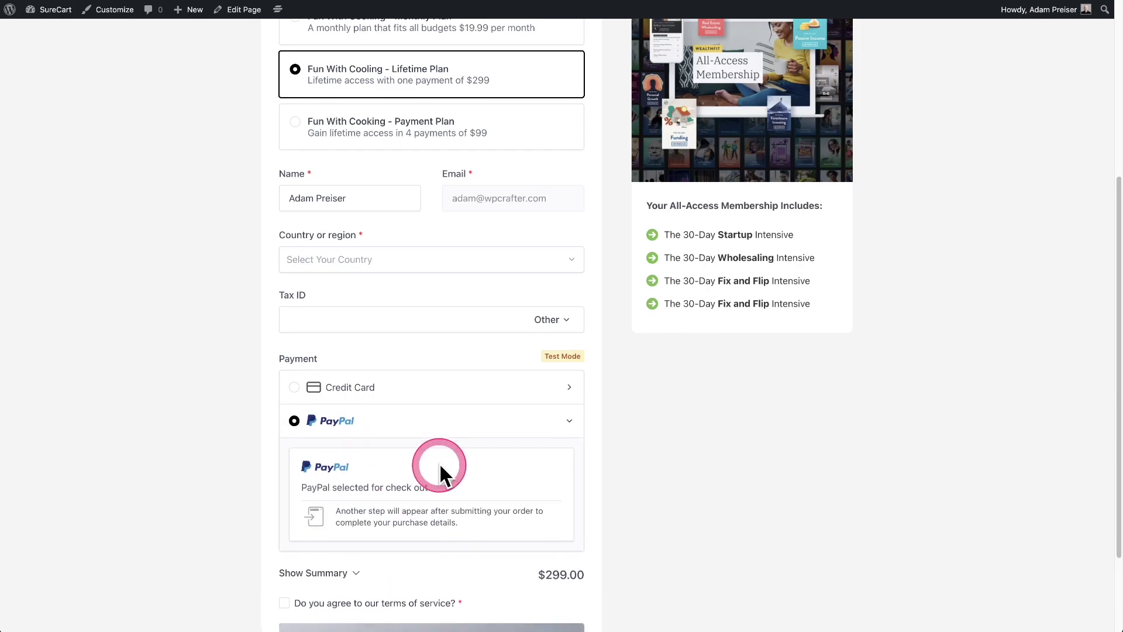
pyautogui.scroll(-3, 440, 465)
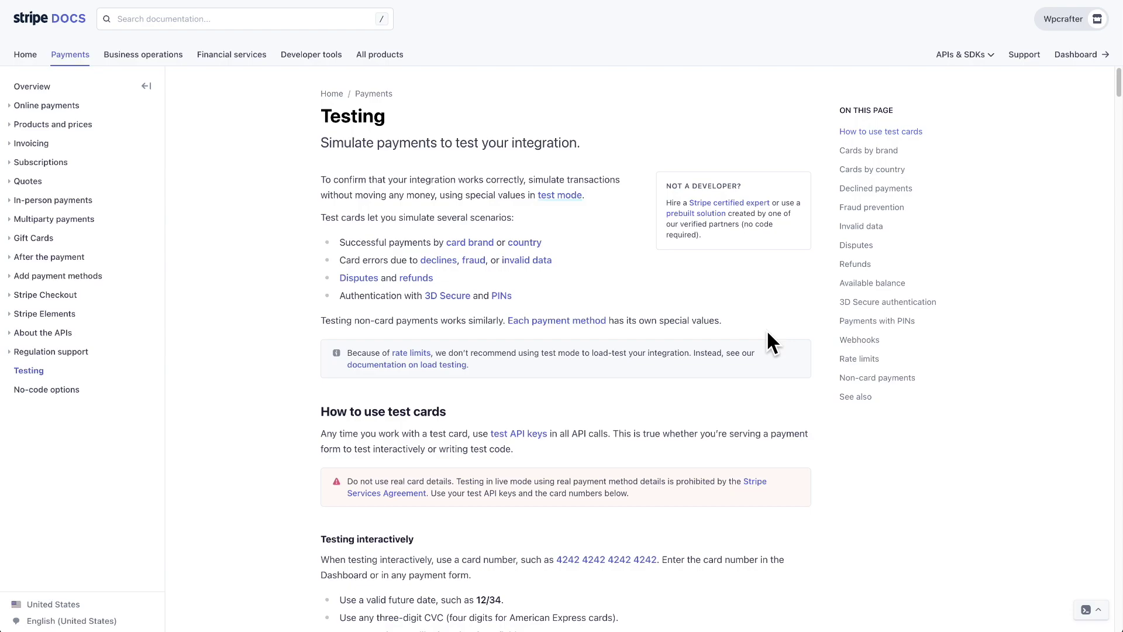
pyautogui.scroll(-9, 767, 333)
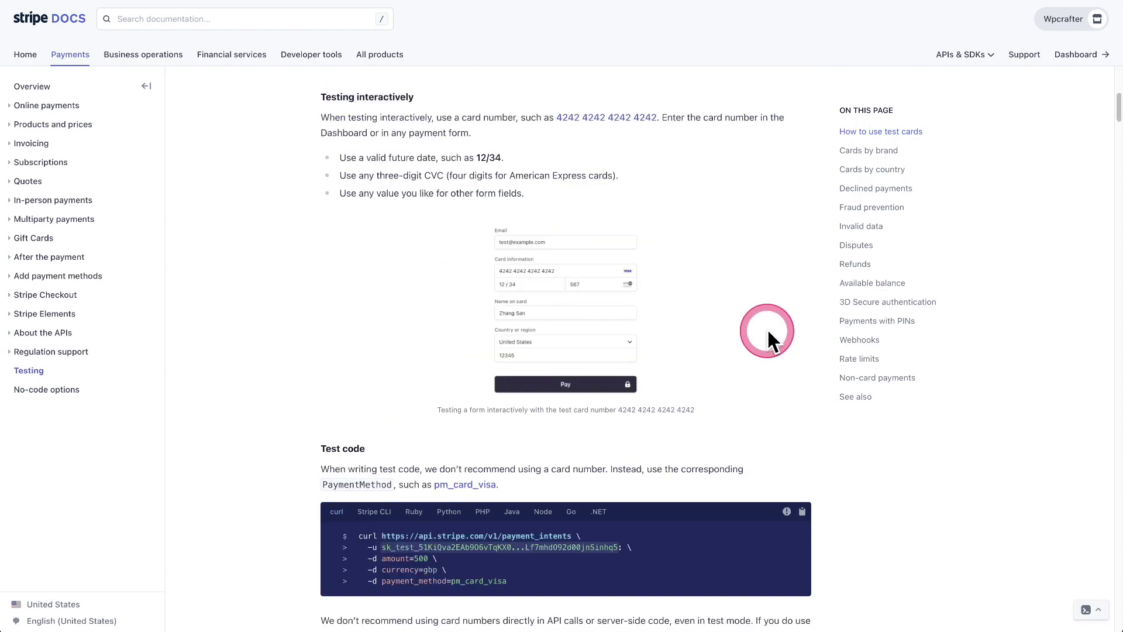
pyautogui.scroll(-12, 768, 328)
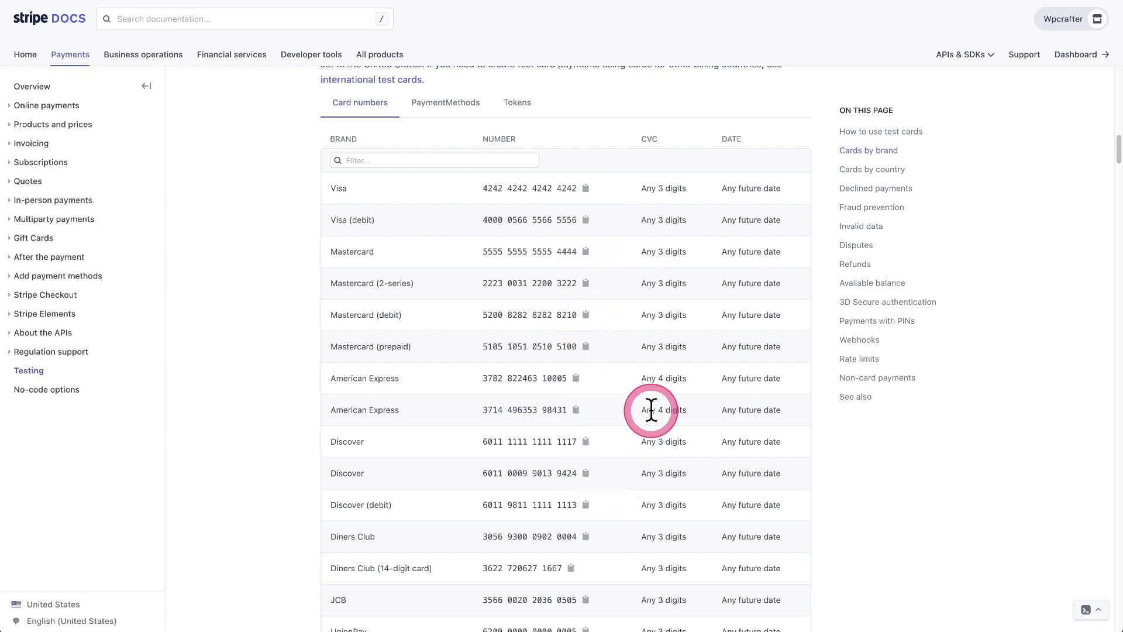
pyautogui.scroll(-1, 749, 300)
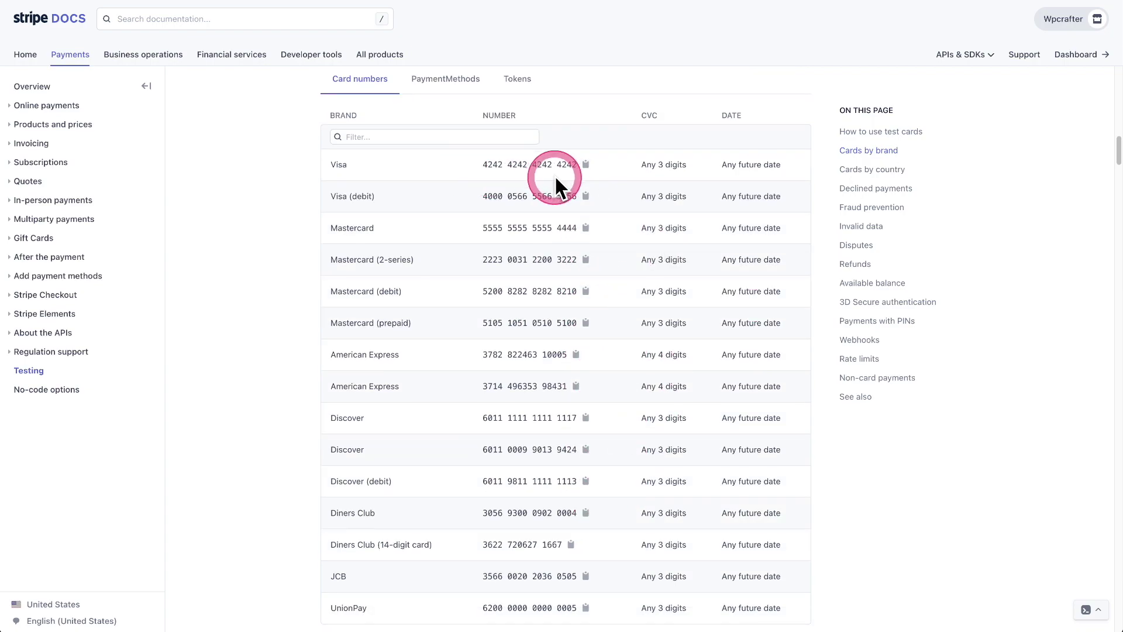
pyautogui.scroll(-7, 515, 175)
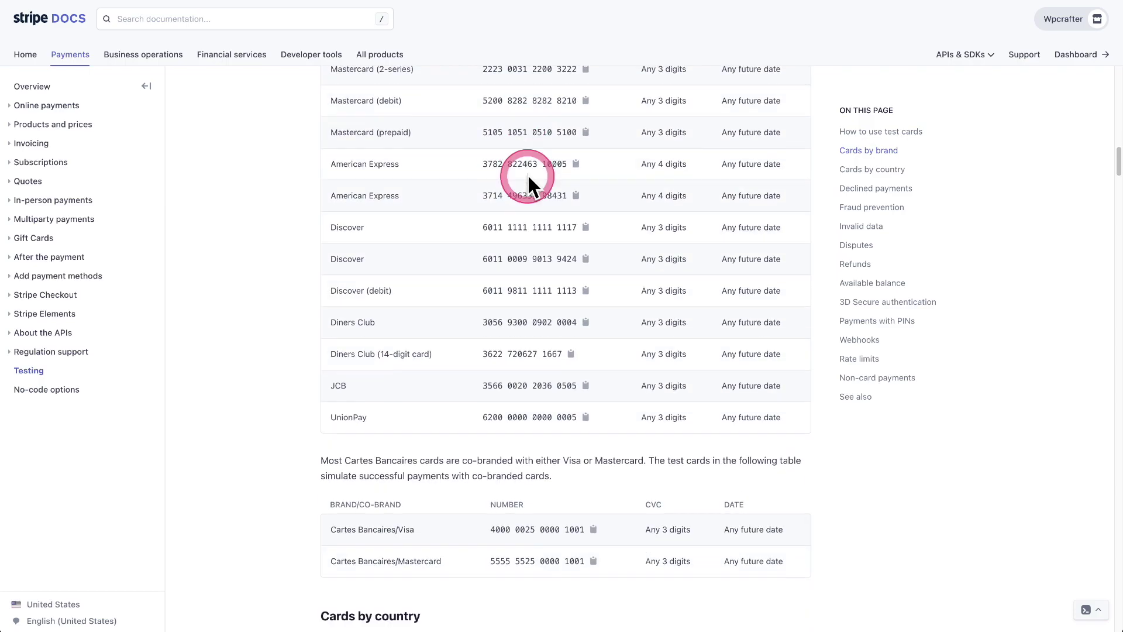
pyautogui.scroll(-5, 528, 174)
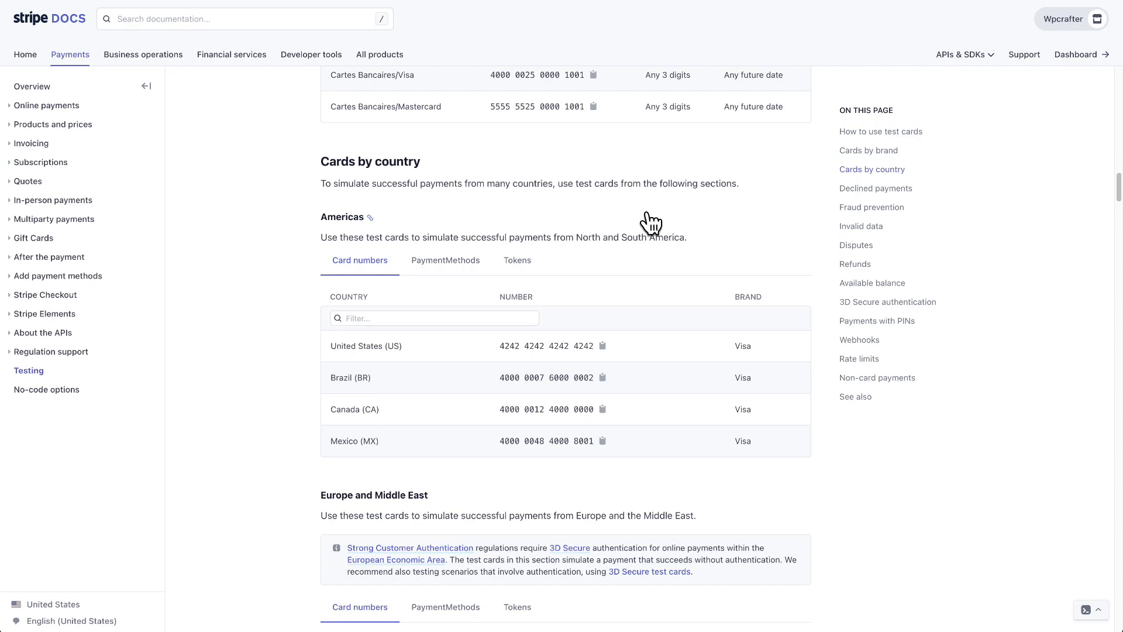
pyautogui.moveTo(547, 336); pyautogui.dragTo(587, 345)
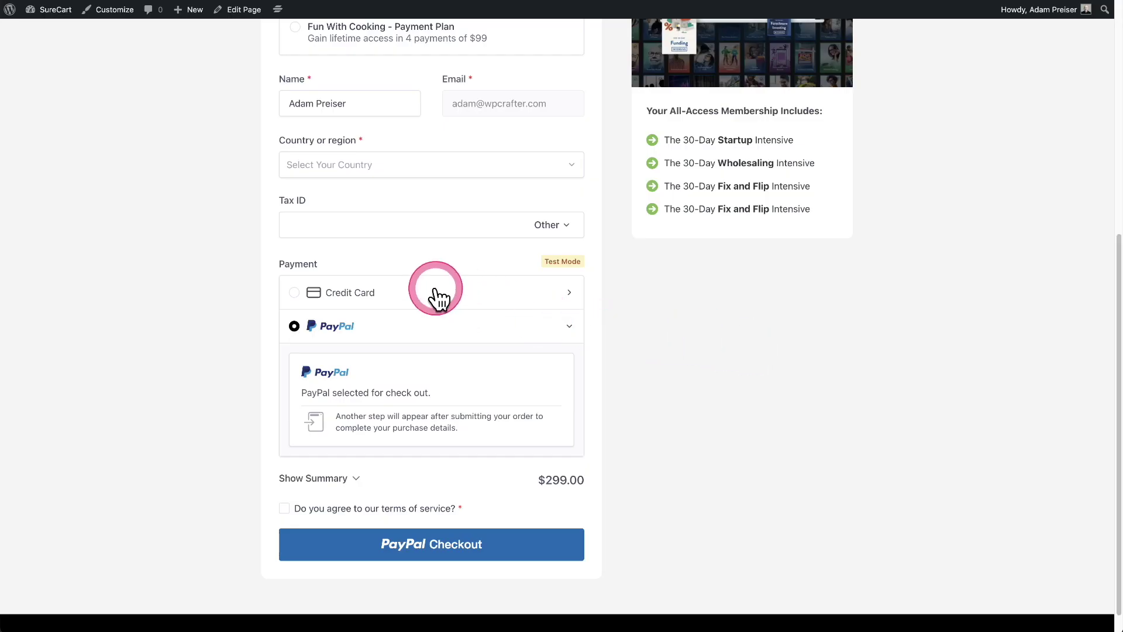
pyautogui.click(421, 297)
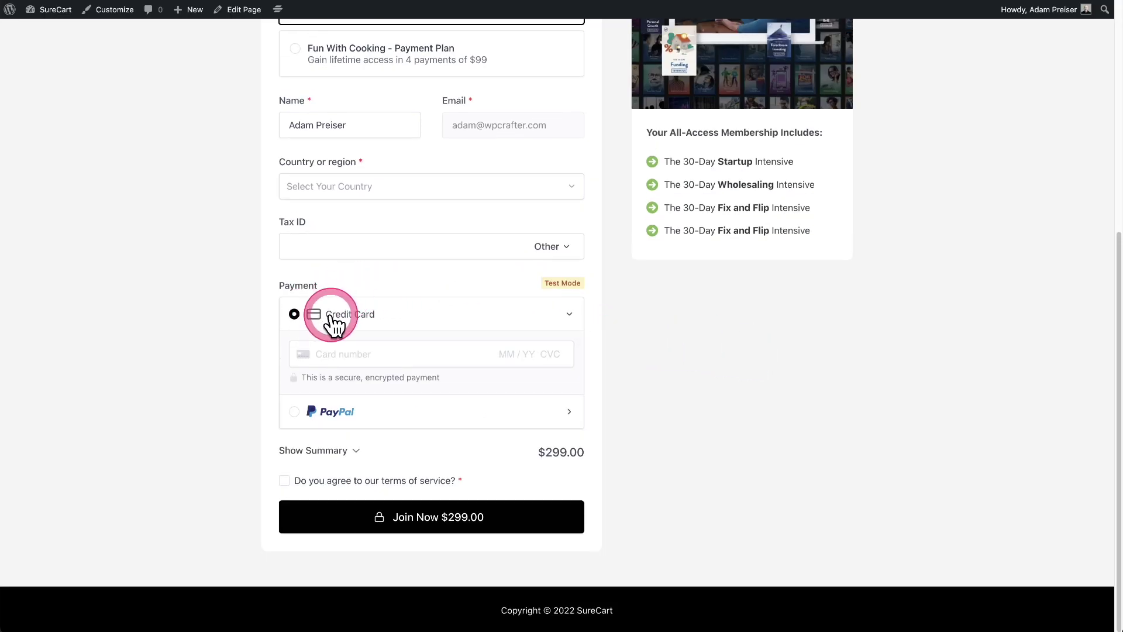
pyautogui.click(345, 349)
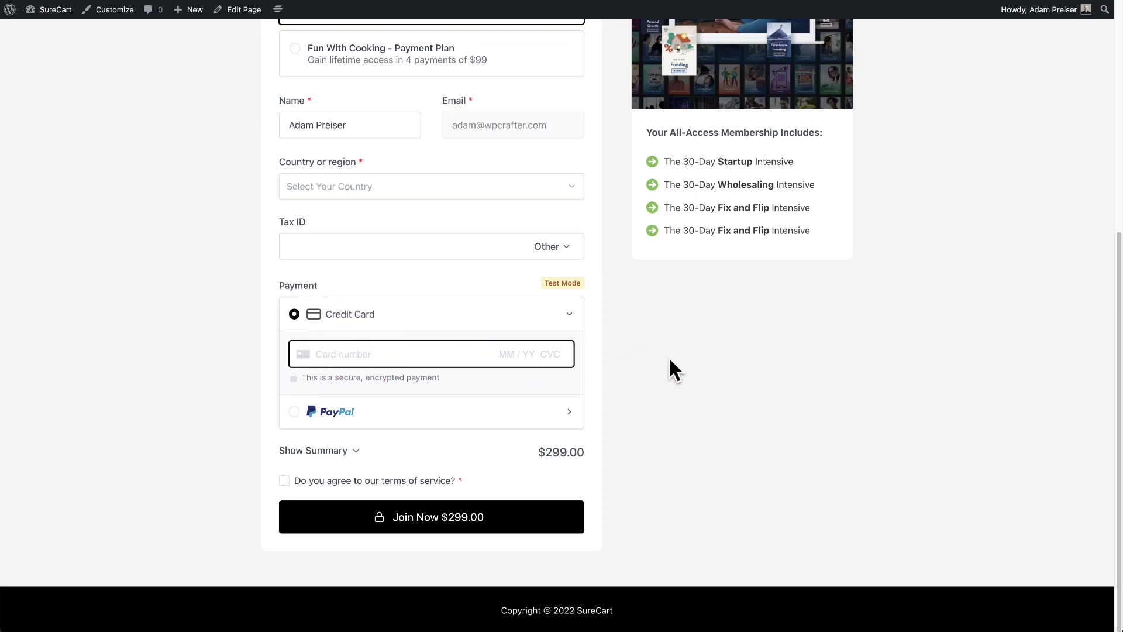
pyautogui.press('super+v')
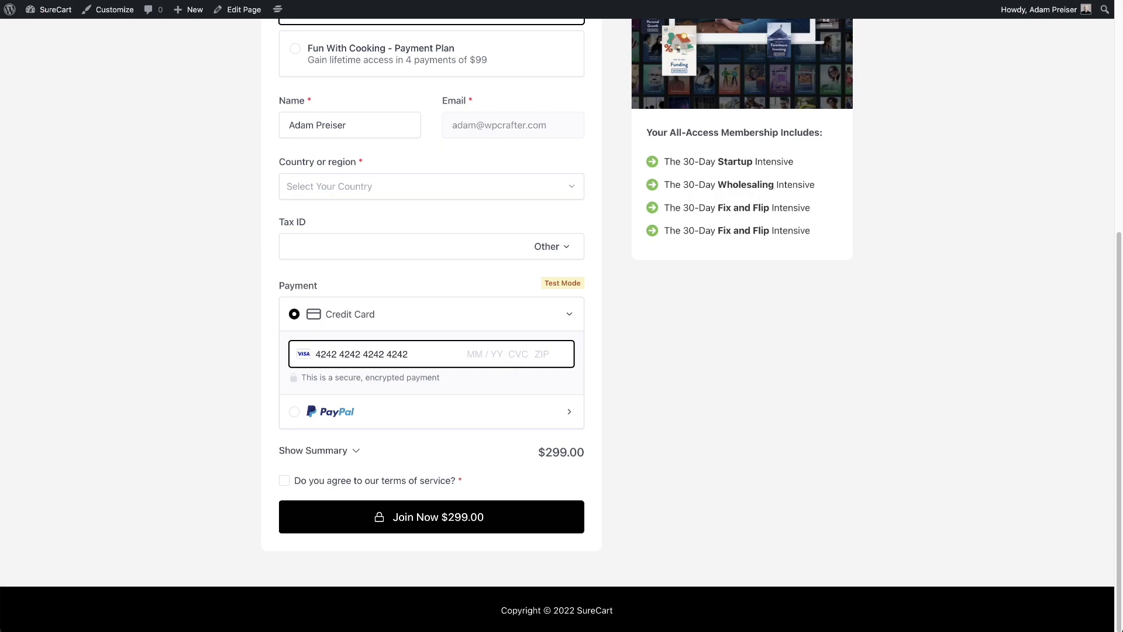
pyautogui.click(285, 481)
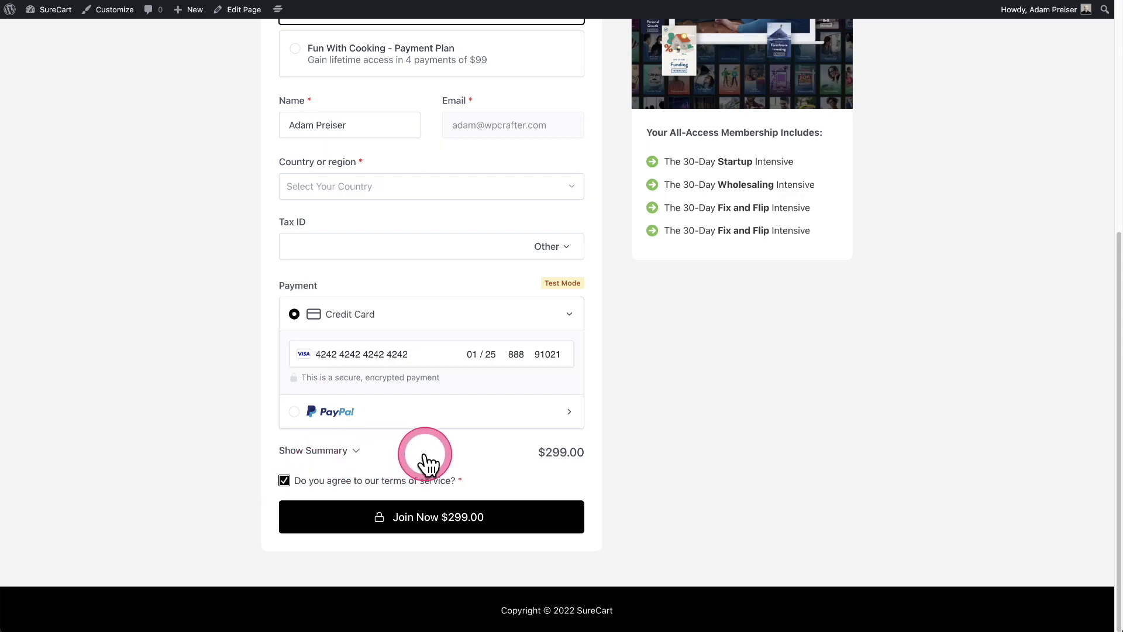
# Set the billing address to United States, California, postal code 90210
pyautogui.scroll(2, 426, 462)
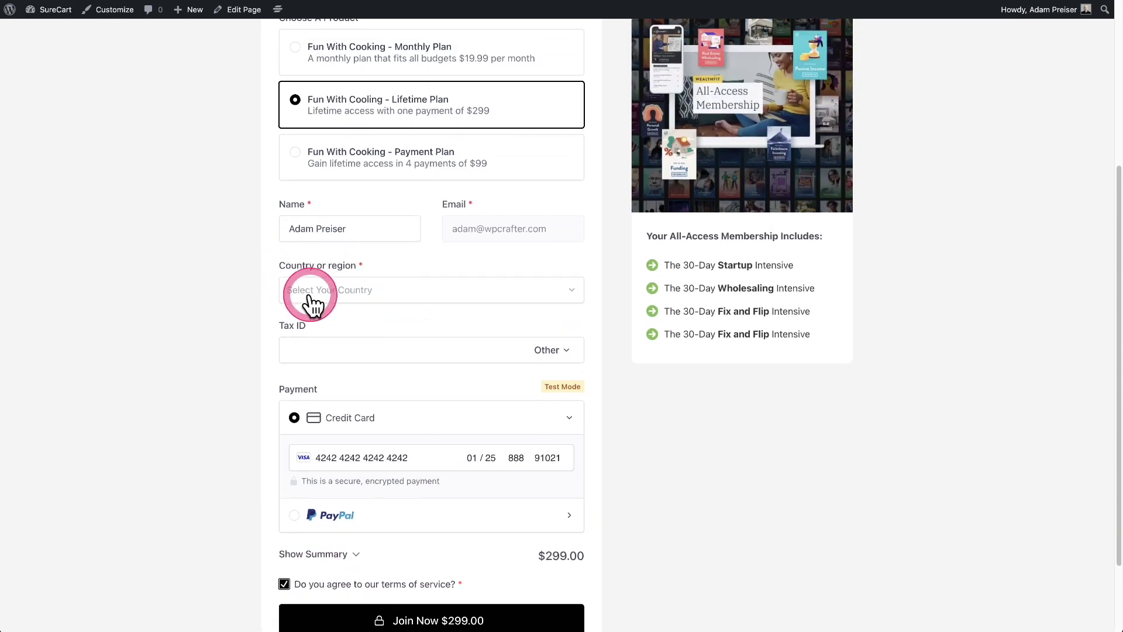
pyautogui.click(354, 295)
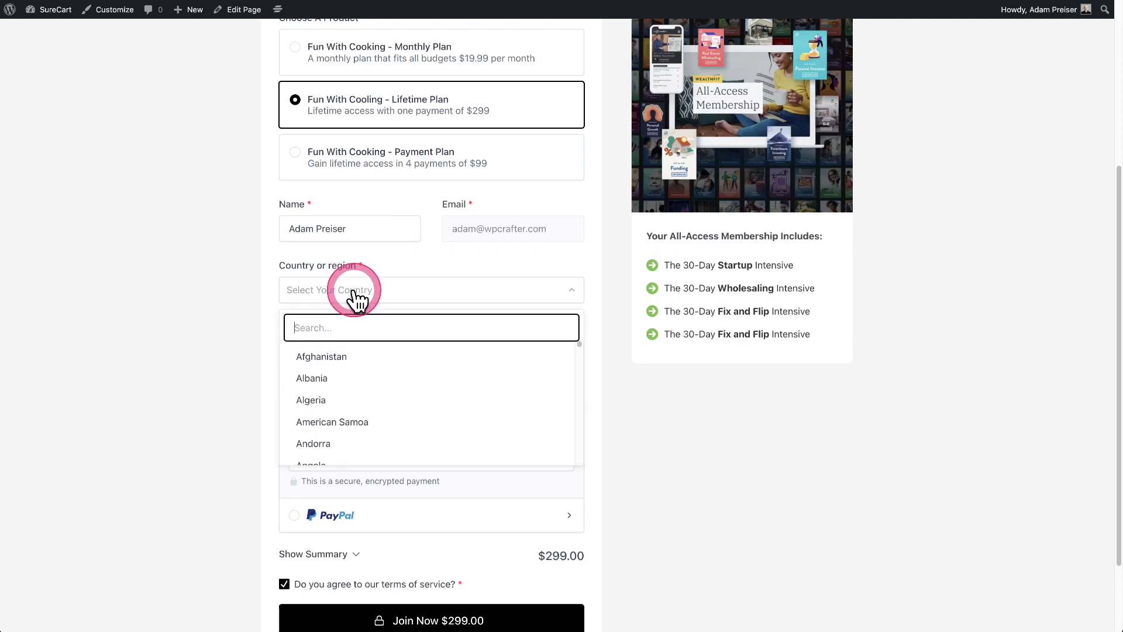
pyautogui.write('un')
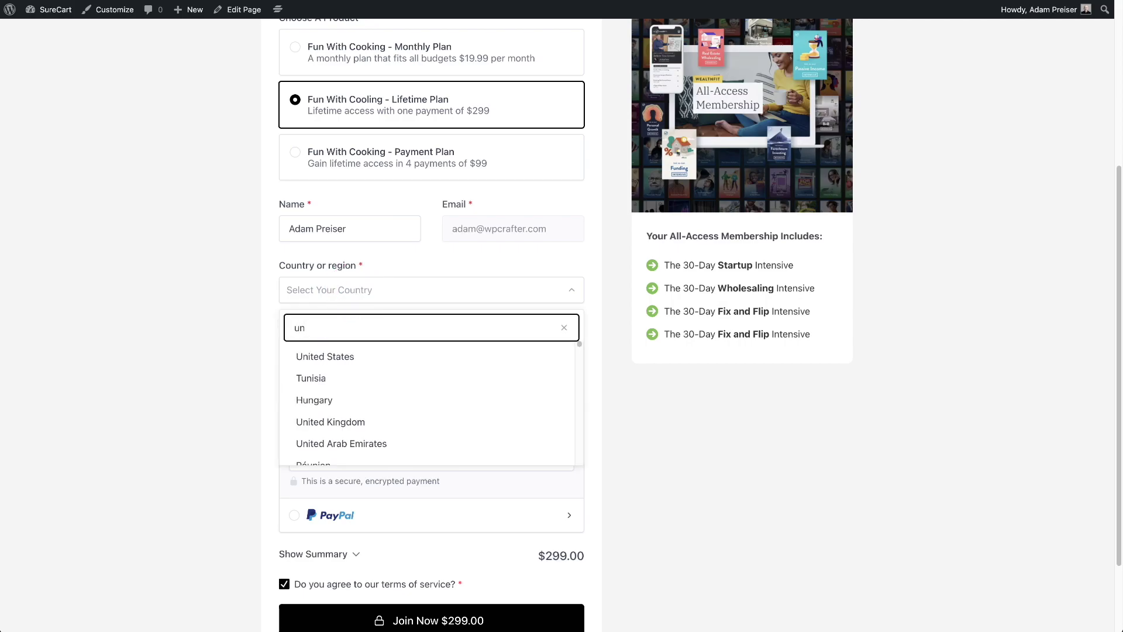
pyautogui.click(388, 362)
pyautogui.click(358, 315)
pyautogui.scroll(-1, 361, 445)
pyautogui.scroll(-2, 360, 456)
pyautogui.scroll(1, 359, 416)
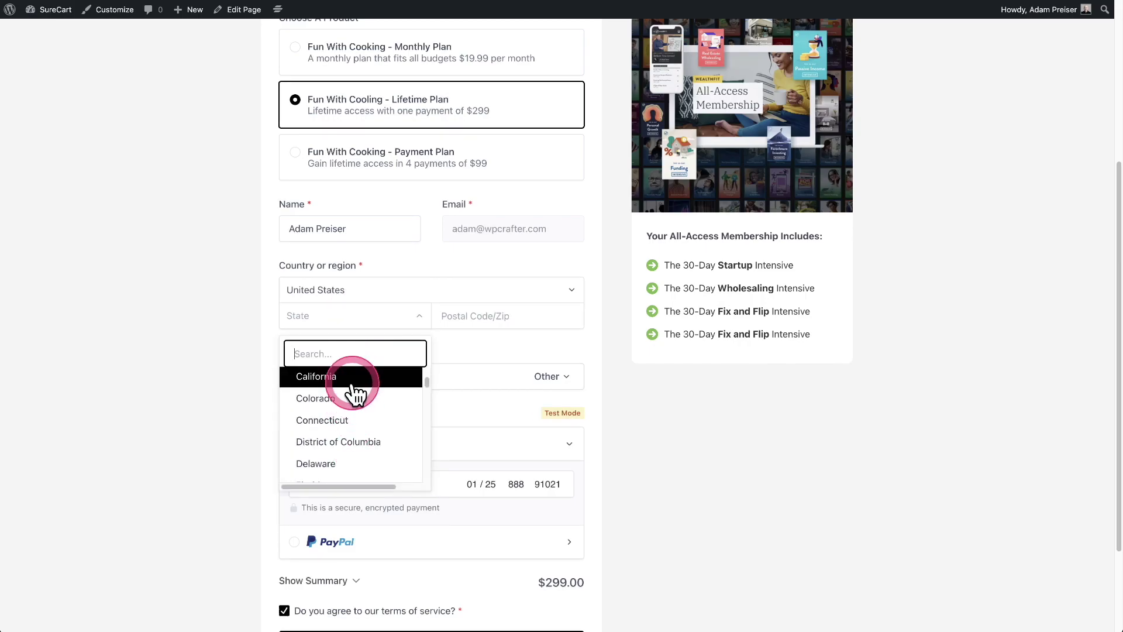
pyautogui.click(356, 386)
pyautogui.click(492, 315)
pyautogui.write('90210')
# Check the tax in the order summary, then place the $323.16 test order
pyautogui.scroll(-3, 414, 301)
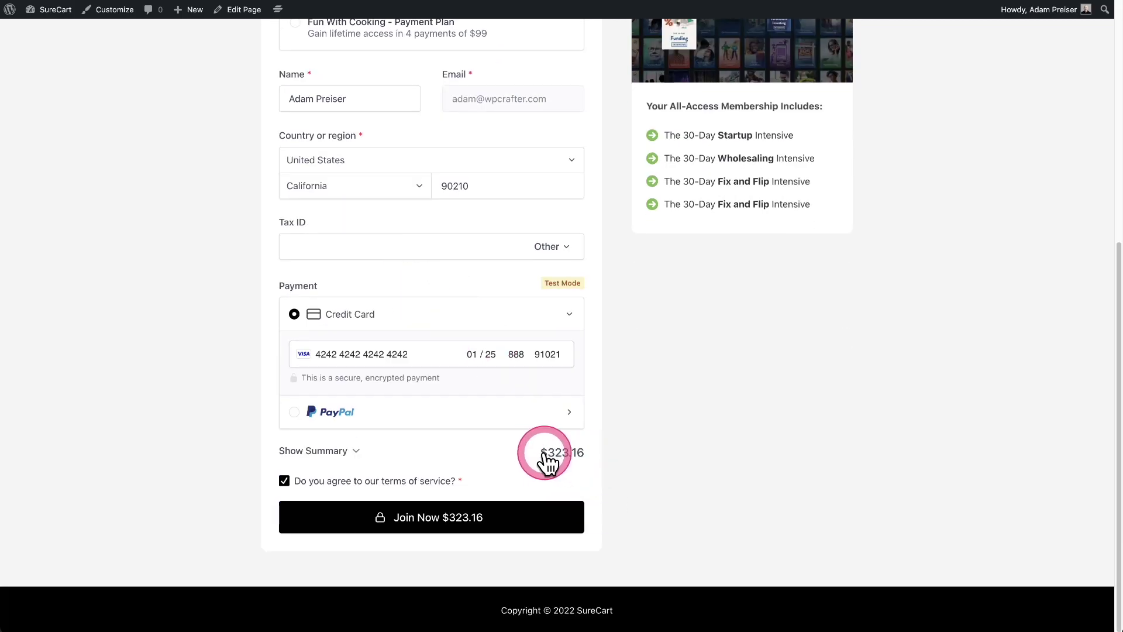
pyautogui.click(318, 452)
pyautogui.scroll(-3, 396, 441)
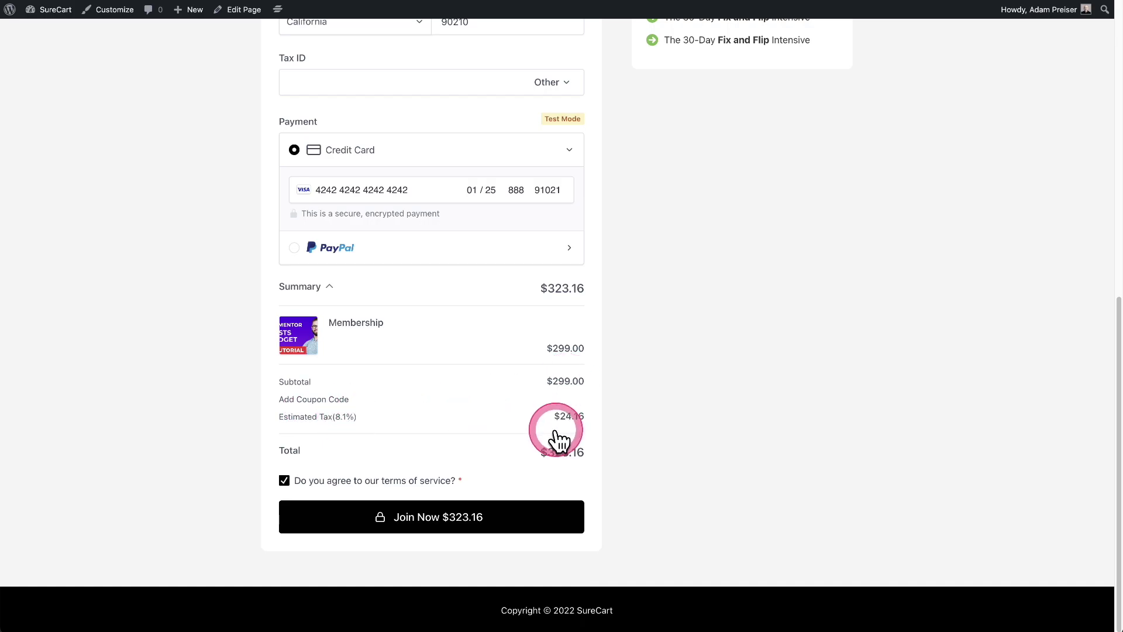
pyautogui.click(313, 288)
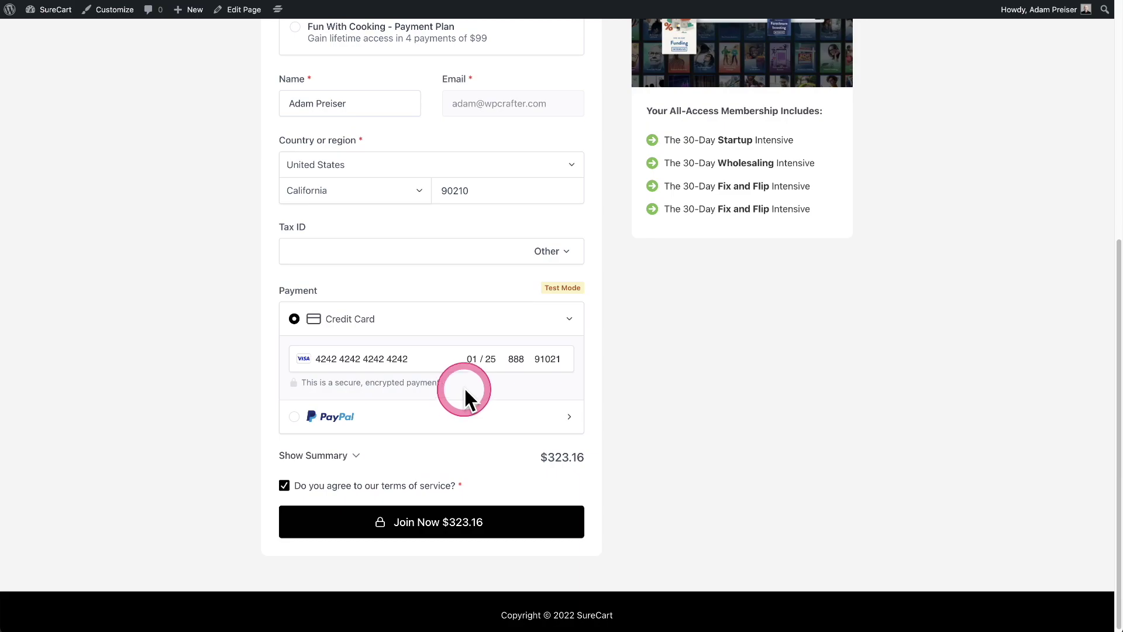
pyautogui.click(419, 525)
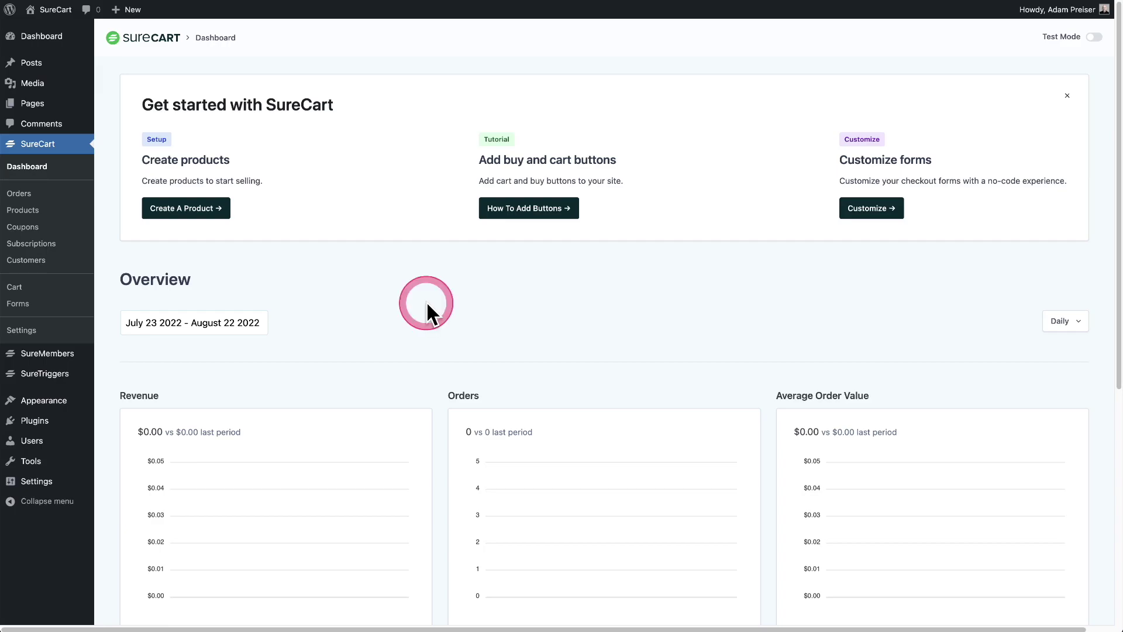
# Turn on dashboard Test Mode to see 7 test orders and $1,368.80 revenue, toggling it off and on
pyautogui.scroll(-5, 427, 304)
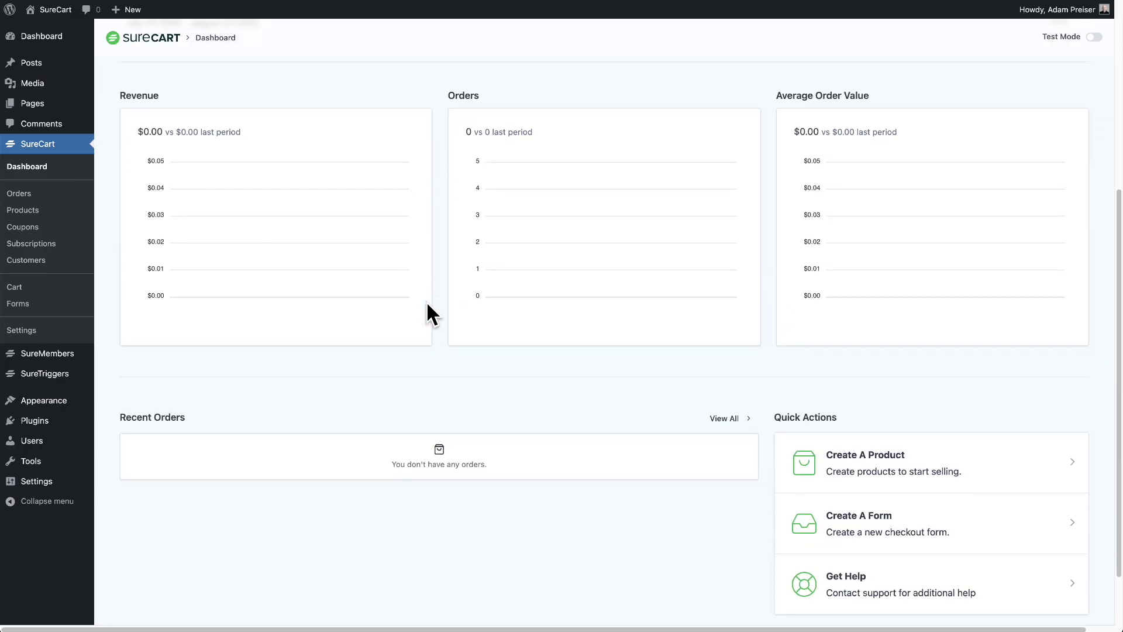
pyautogui.scroll(5, 426, 301)
pyautogui.click(426, 300)
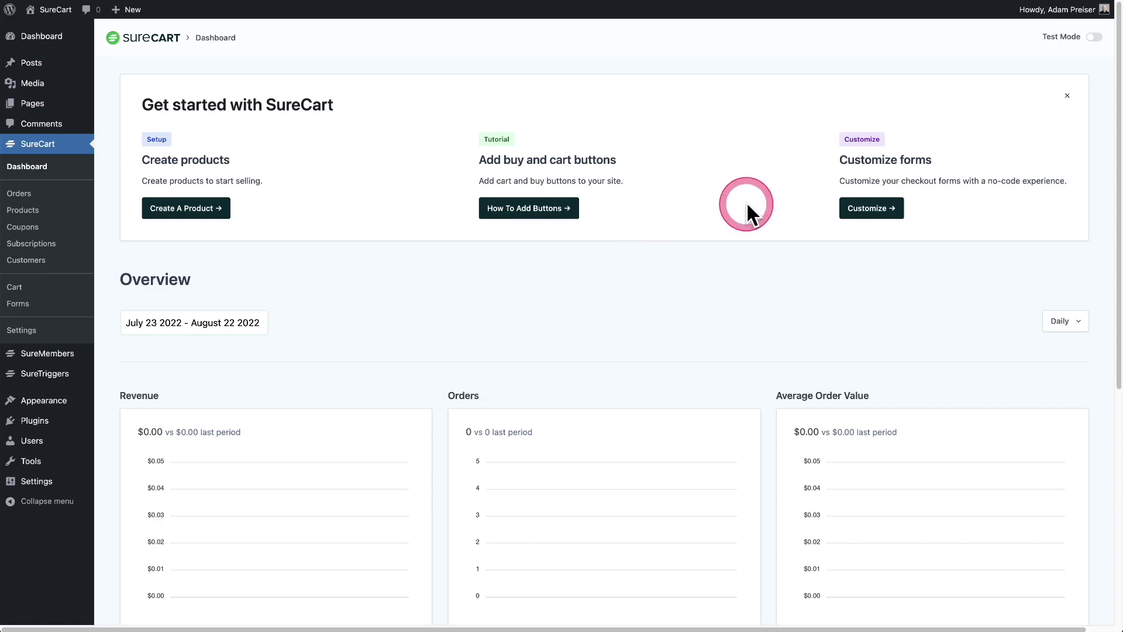
pyautogui.click(1092, 38)
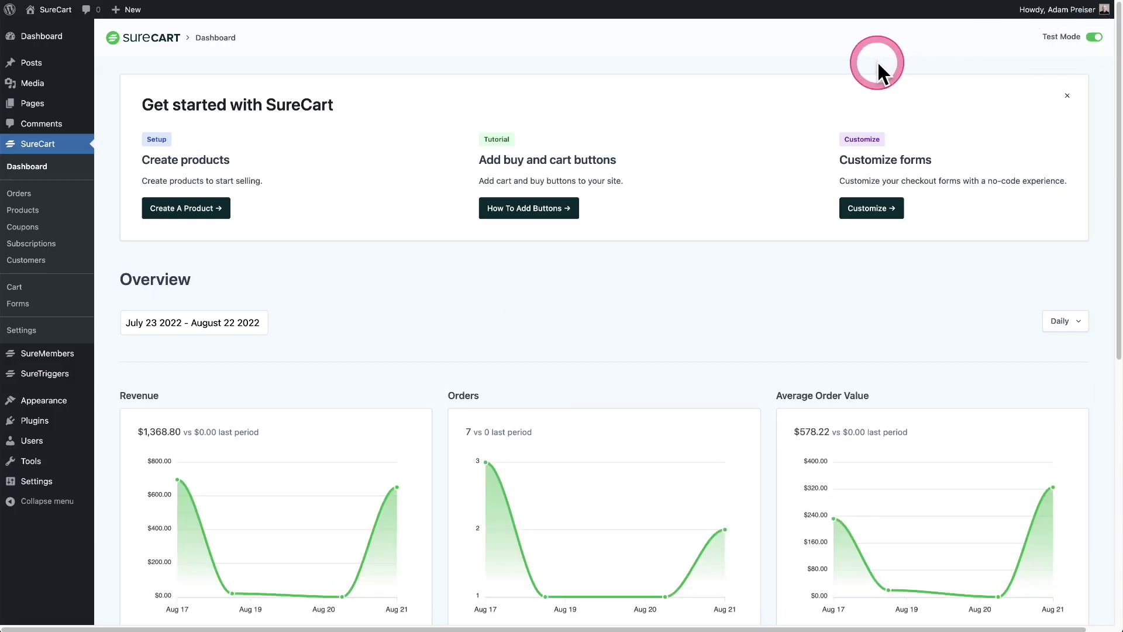
pyautogui.scroll(-5, 694, 159)
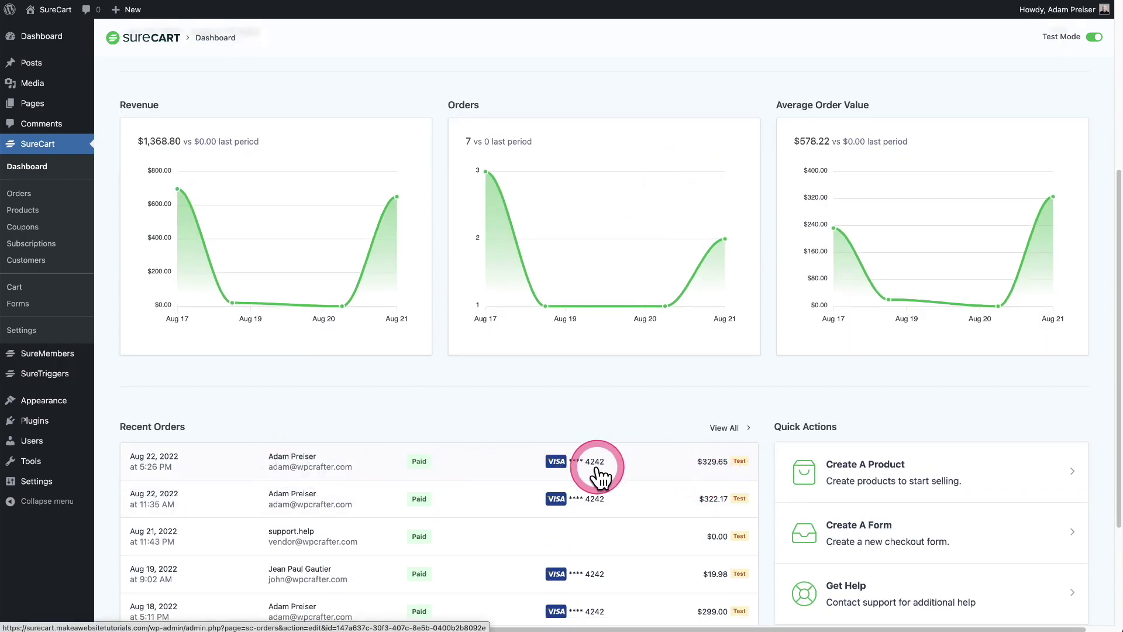
pyautogui.scroll(5, 411, 388)
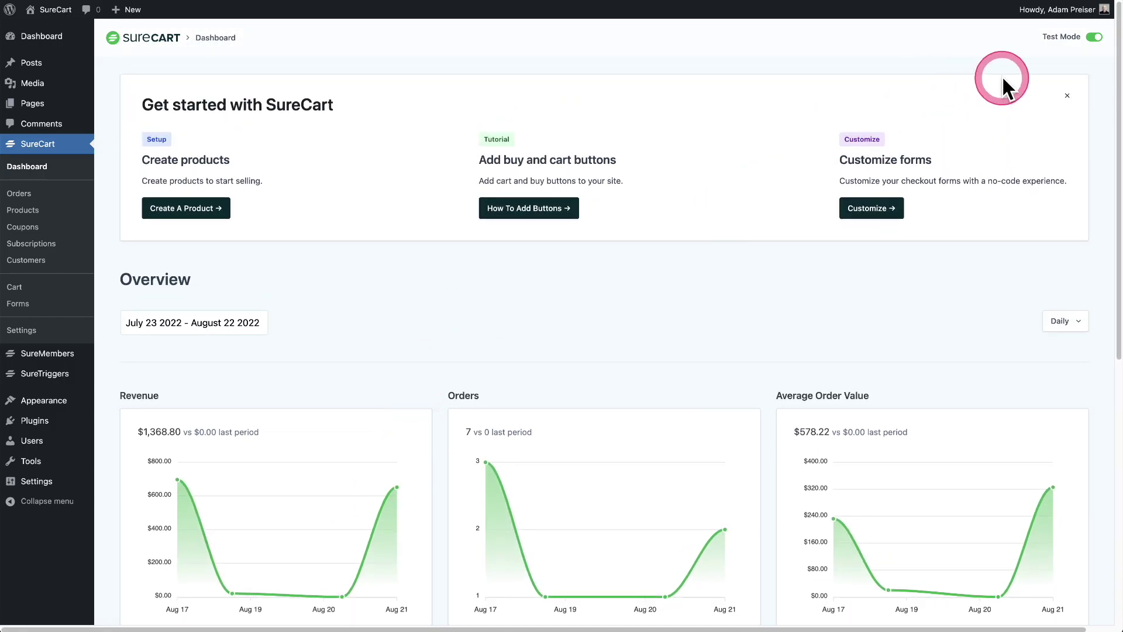
pyautogui.click(1094, 37)
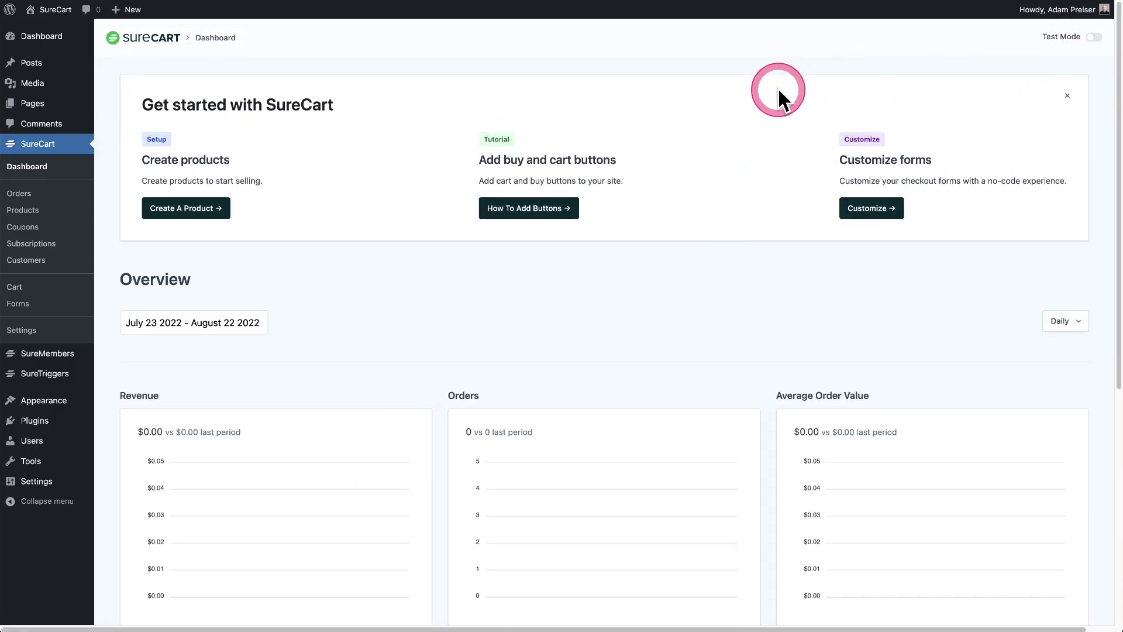
pyautogui.click(1080, 40)
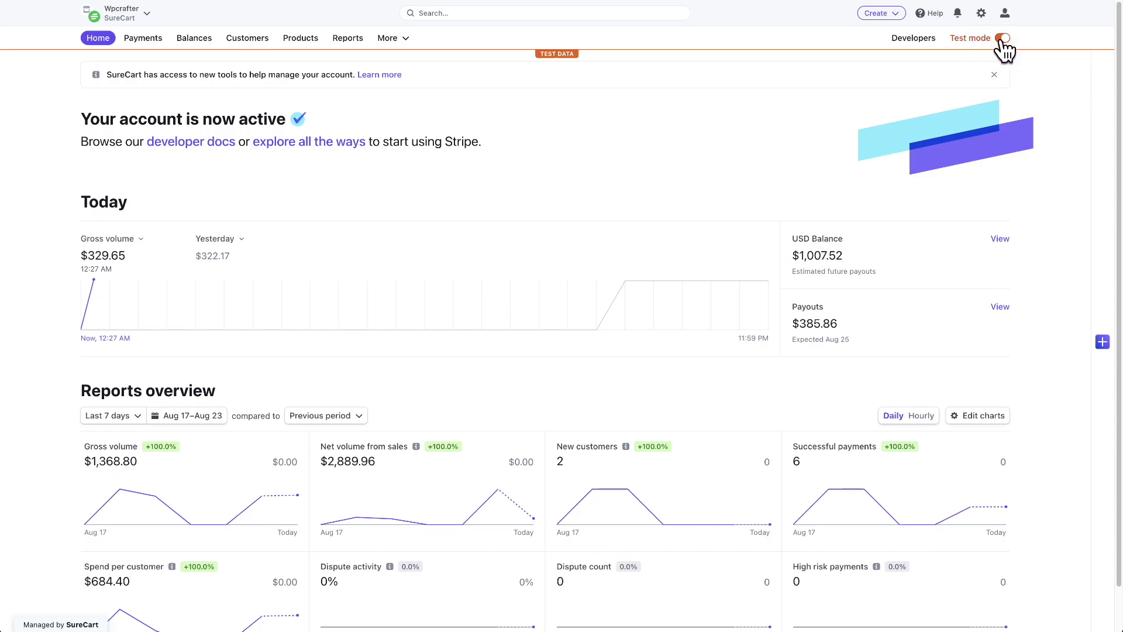
# Highlight the 2,889.96 test net volume in Stripe's reports, then go to the test Payments list
pyautogui.scroll(-1, 571, 164)
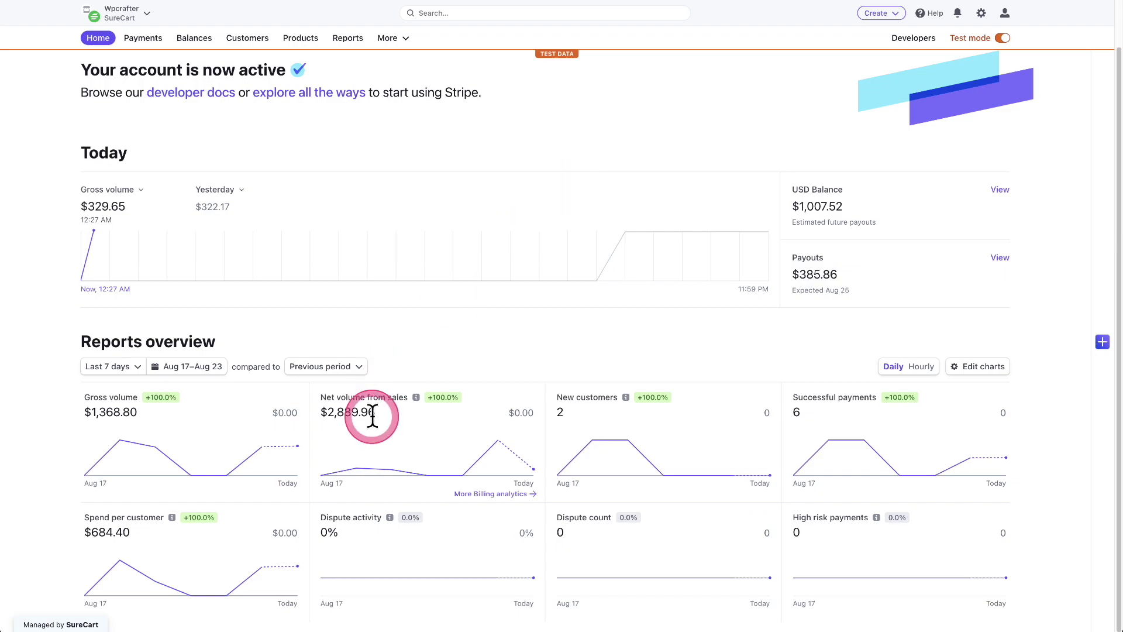
pyautogui.moveTo(328, 412); pyautogui.dragTo(408, 420)
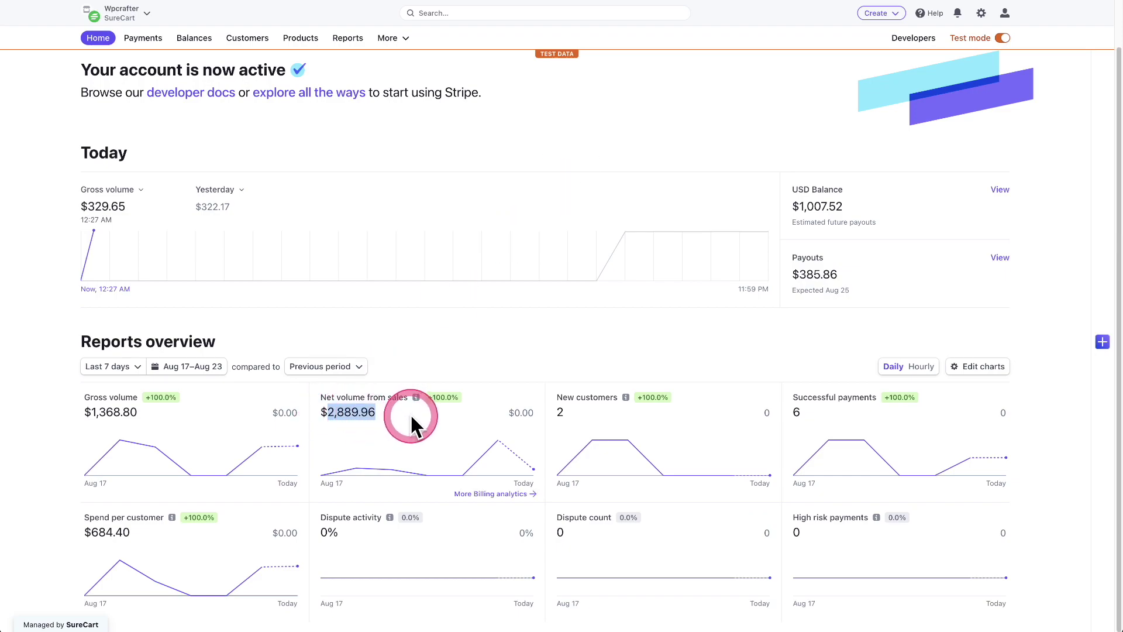
pyautogui.click(143, 37)
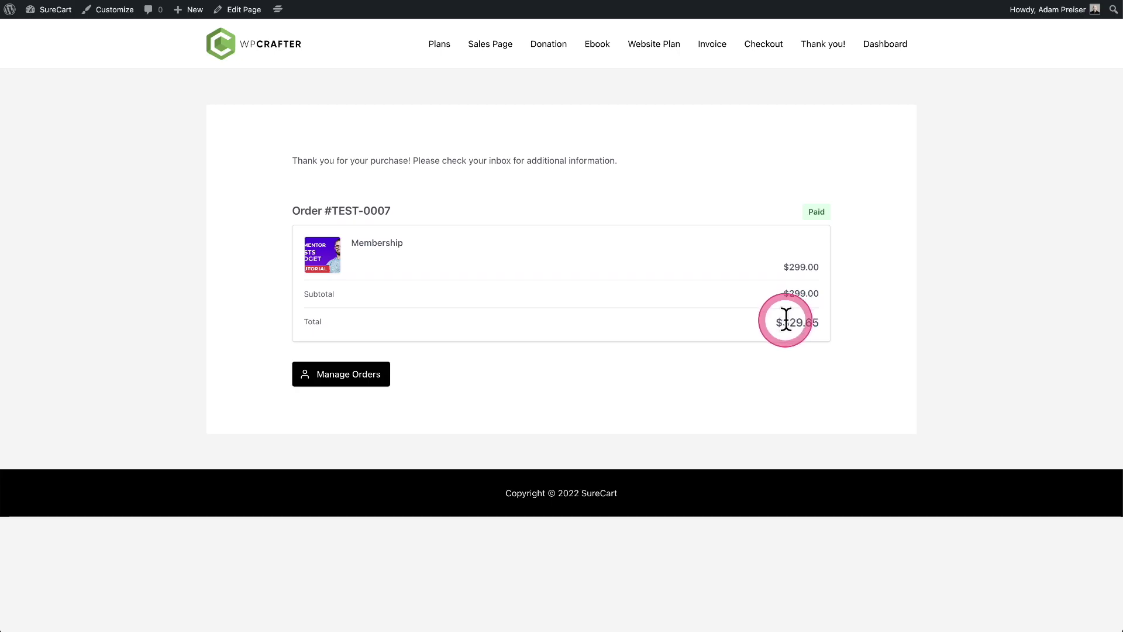
# Highlight the $329.65 order total
pyautogui.moveTo(785, 318); pyautogui.dragTo(828, 334)
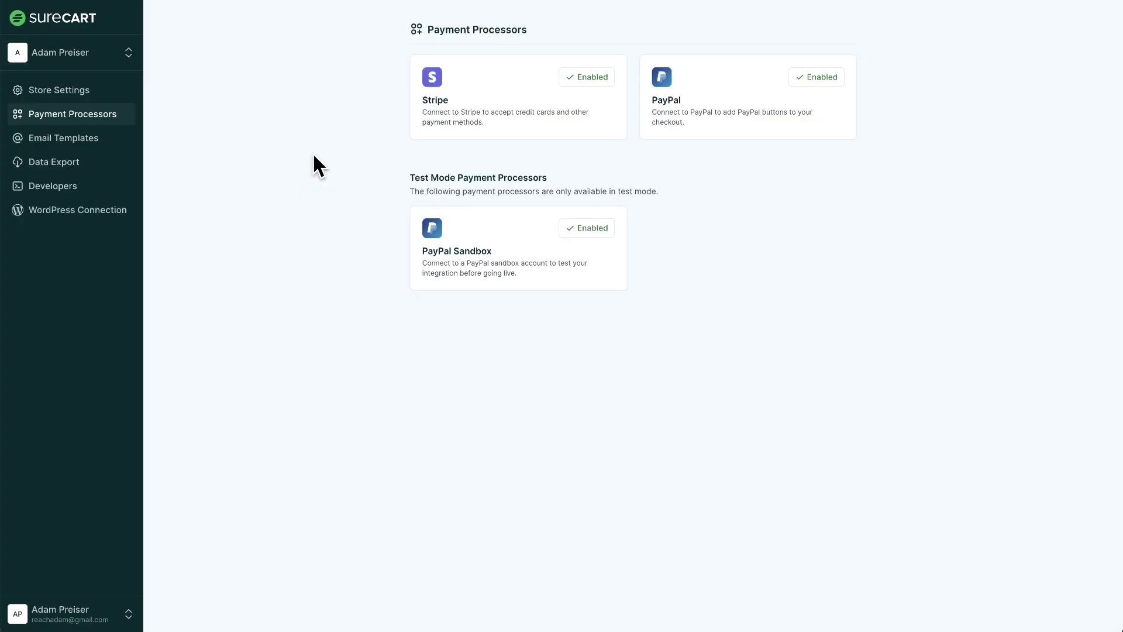